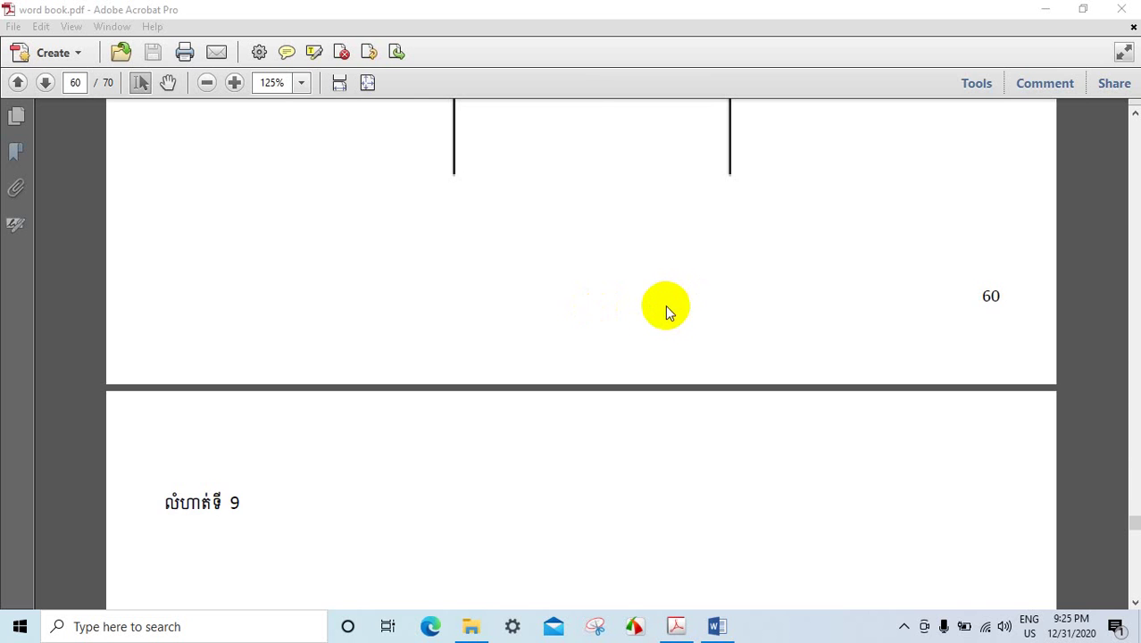
# Step: Switch to the Exercise Ms Word 2016 document and place the cursor after page 7's last name line
pyautogui.scroll(3, 665, 306)
pyautogui.scroll(5, 665, 305)
pyautogui.scroll(3, 637, 306)
pyautogui.scroll(3, 636, 306)
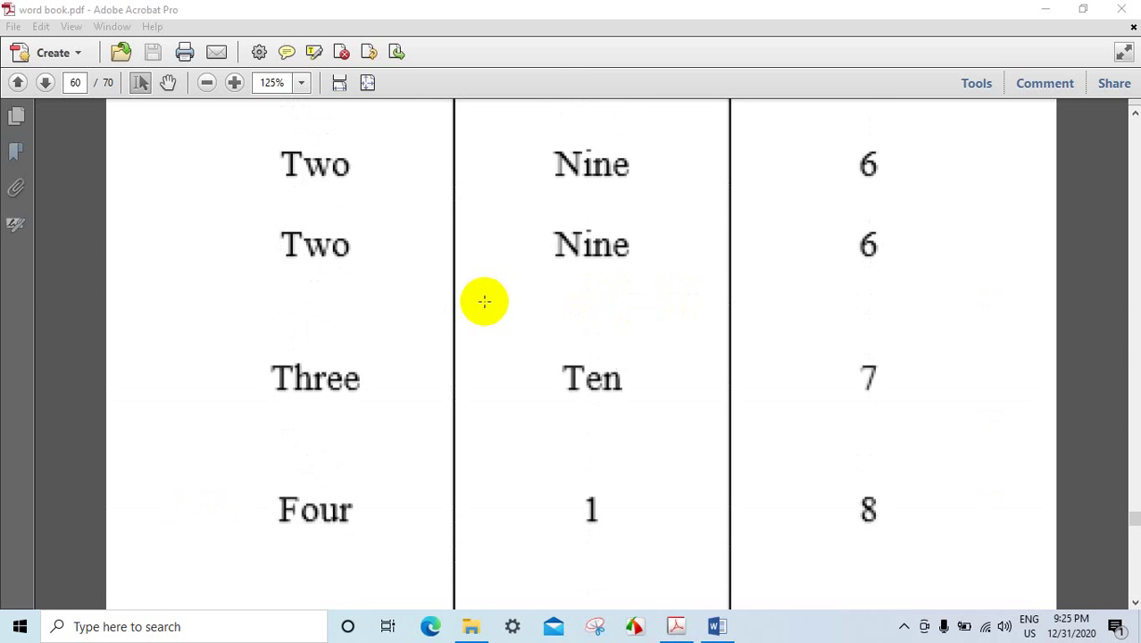
pyautogui.scroll(3, 484, 301)
pyautogui.scroll(4, 410, 277)
pyautogui.scroll(3, 374, 283)
pyautogui.scroll(-3, 294, 357)
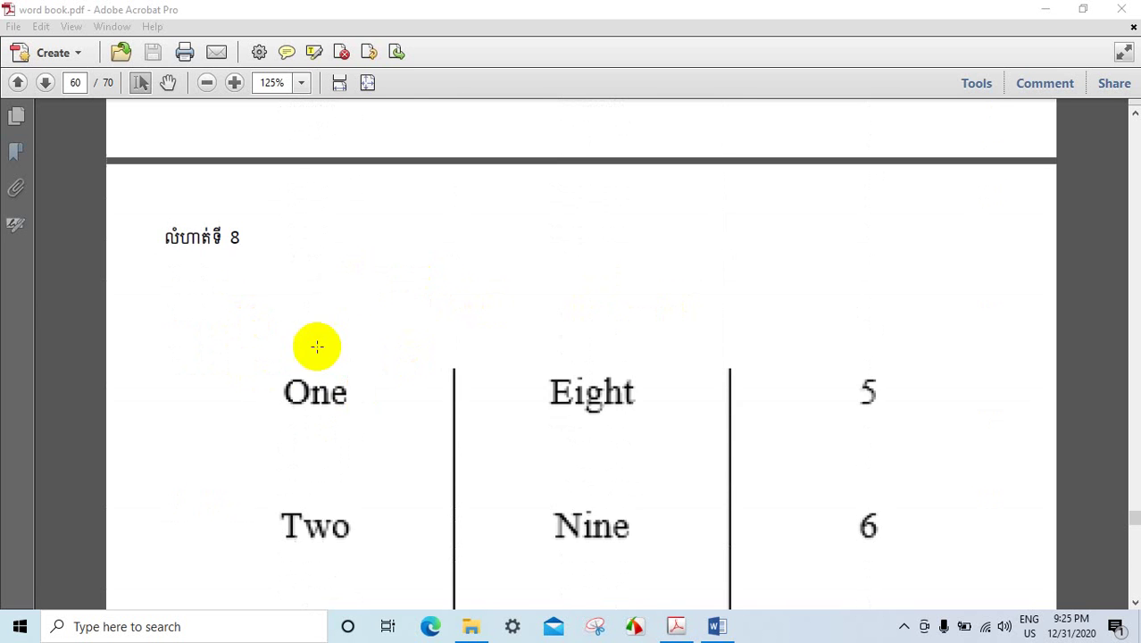
pyautogui.scroll(-1, 408, 301)
pyautogui.scroll(-2, 275, 197)
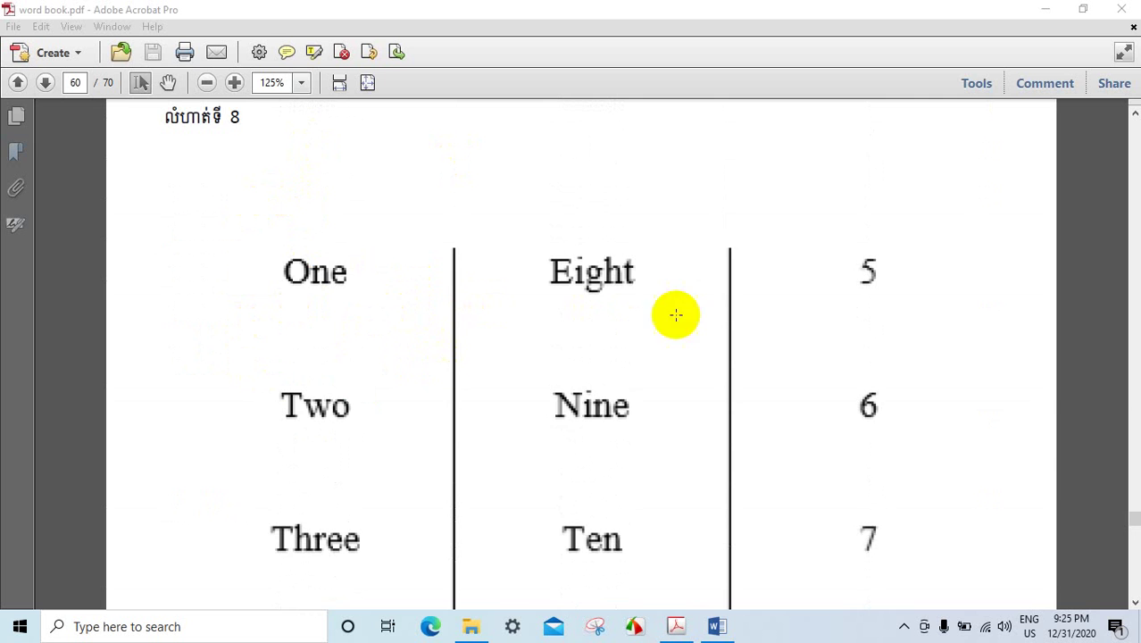
pyautogui.scroll(-4, 507, 287)
pyautogui.scroll(-1, 841, 315)
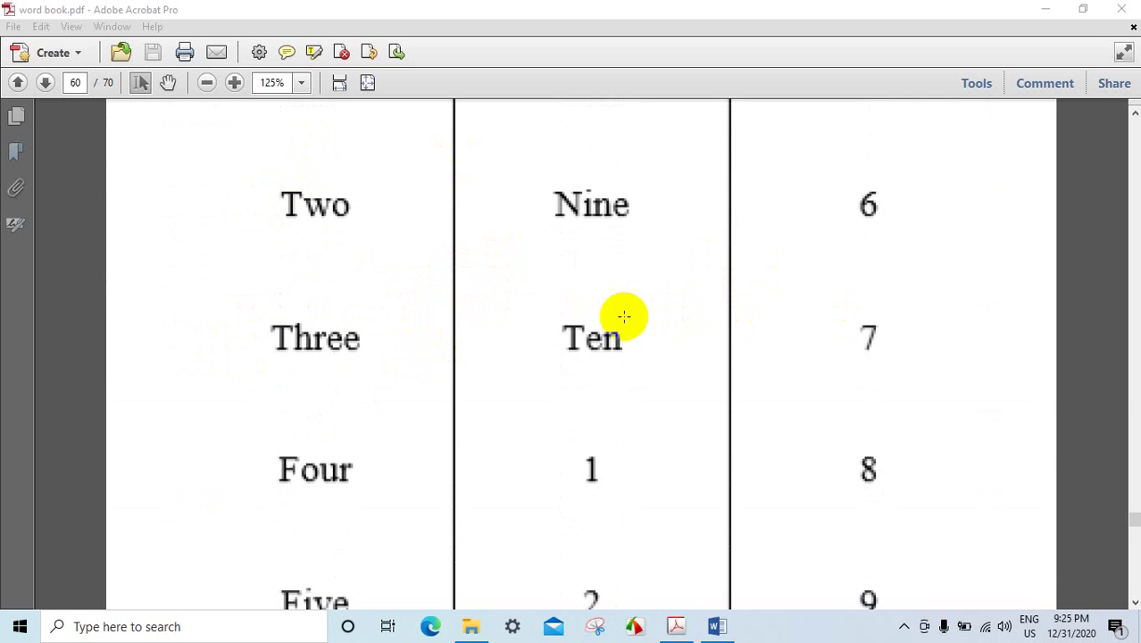
pyautogui.click(717, 625)
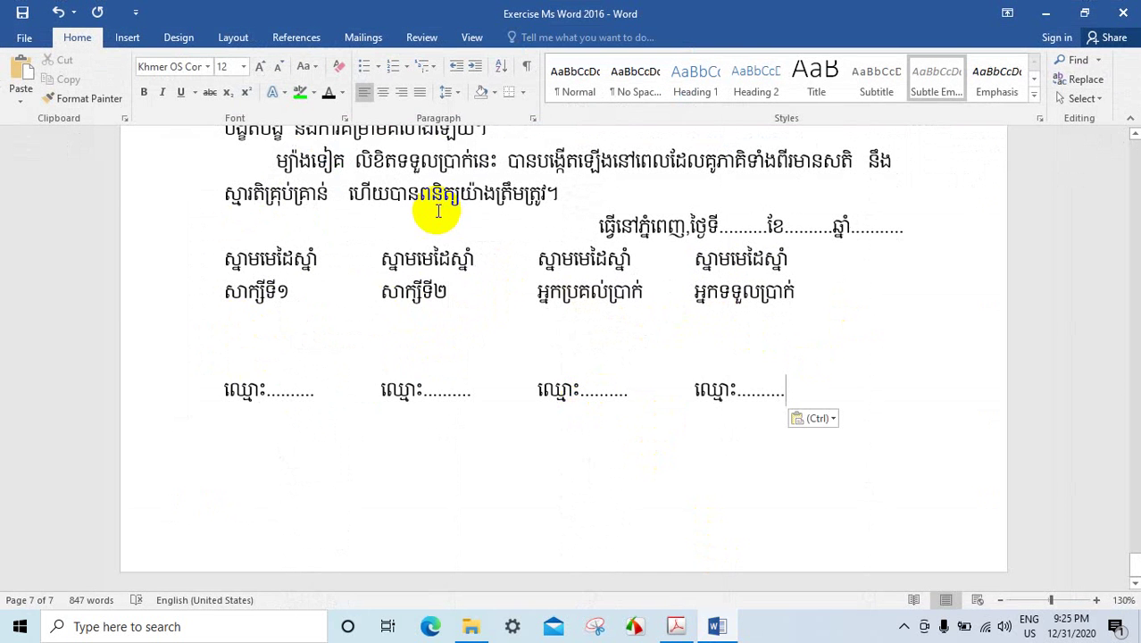
pyautogui.scroll(3, 438, 215)
pyautogui.scroll(4, 438, 212)
pyautogui.scroll(1, 529, 247)
pyautogui.scroll(2, 304, 217)
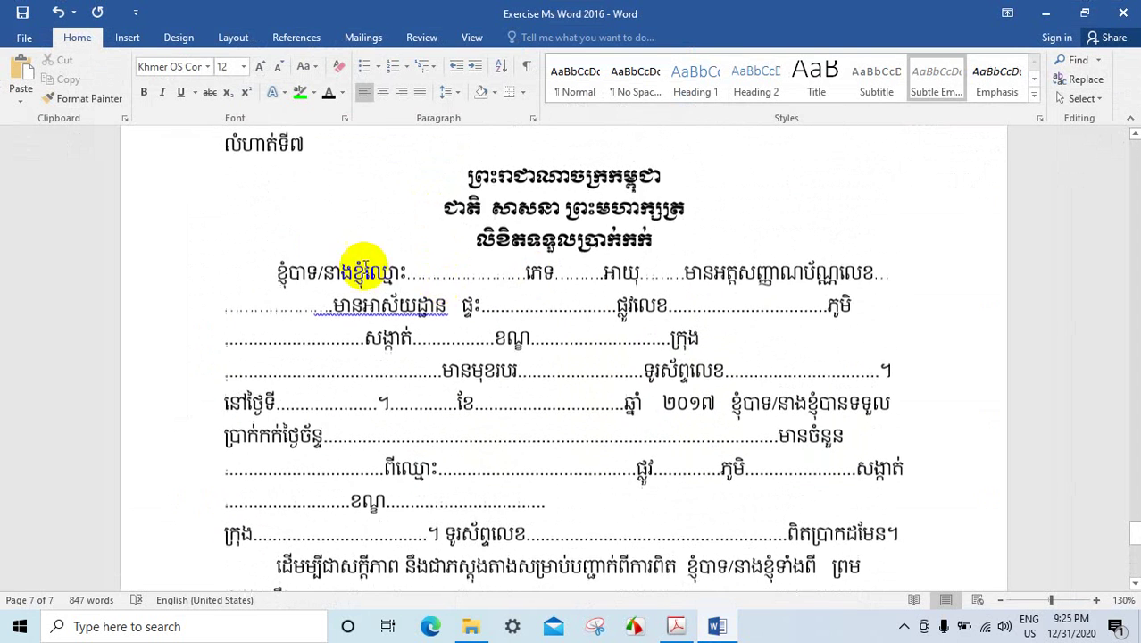
pyautogui.scroll(1, 373, 265)
pyautogui.scroll(-3, 735, 331)
pyautogui.scroll(-5, 735, 337)
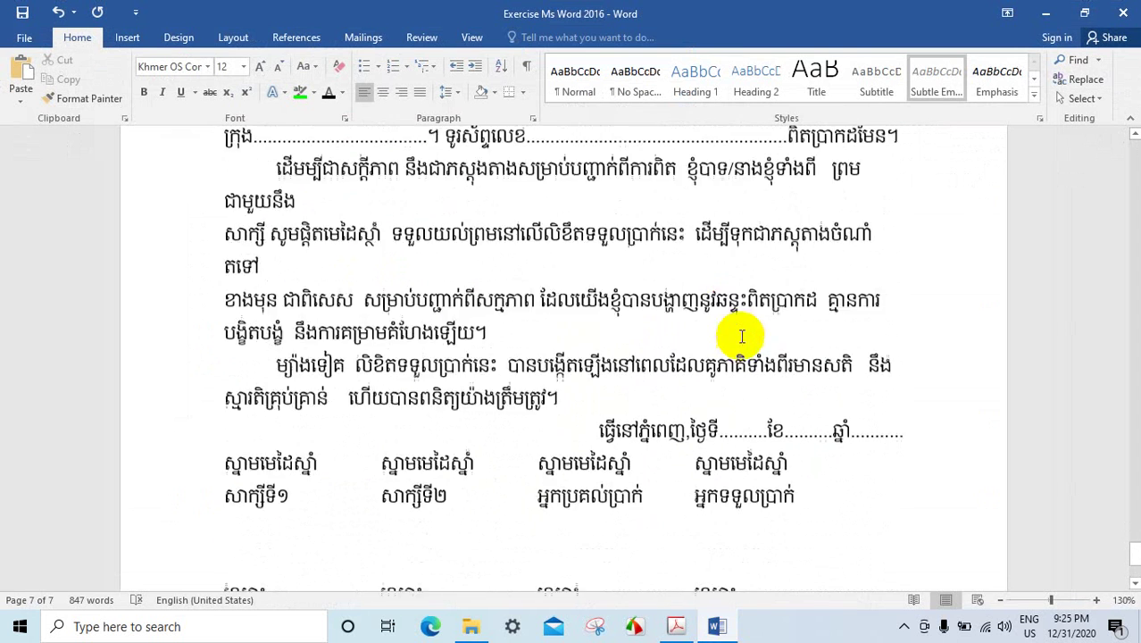
pyautogui.scroll(-4, 738, 337)
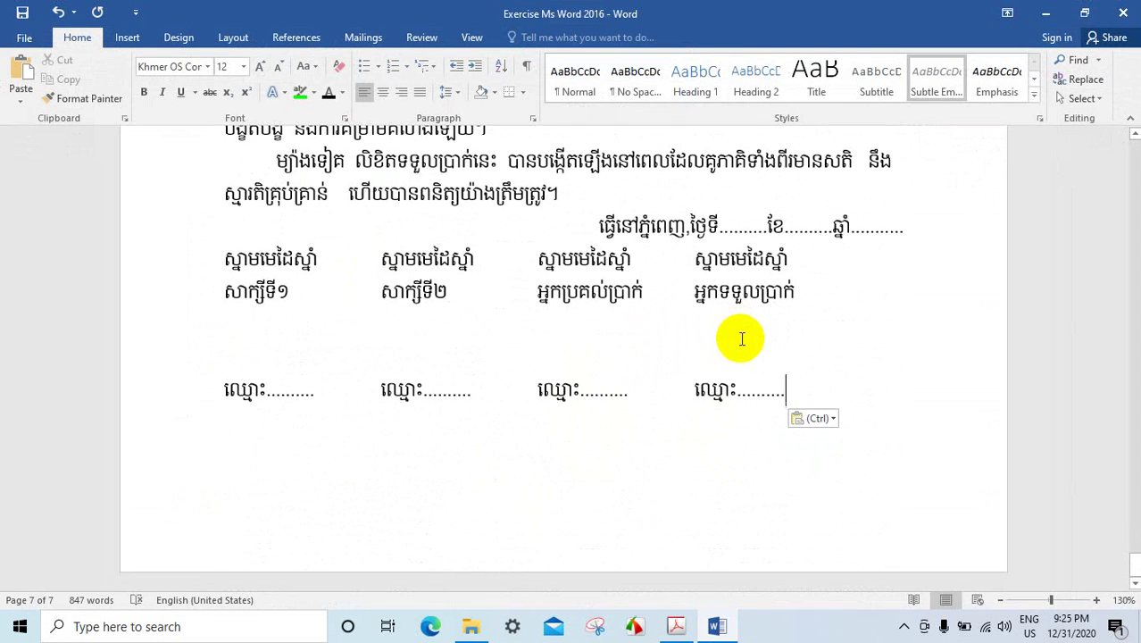
pyautogui.click(797, 397)
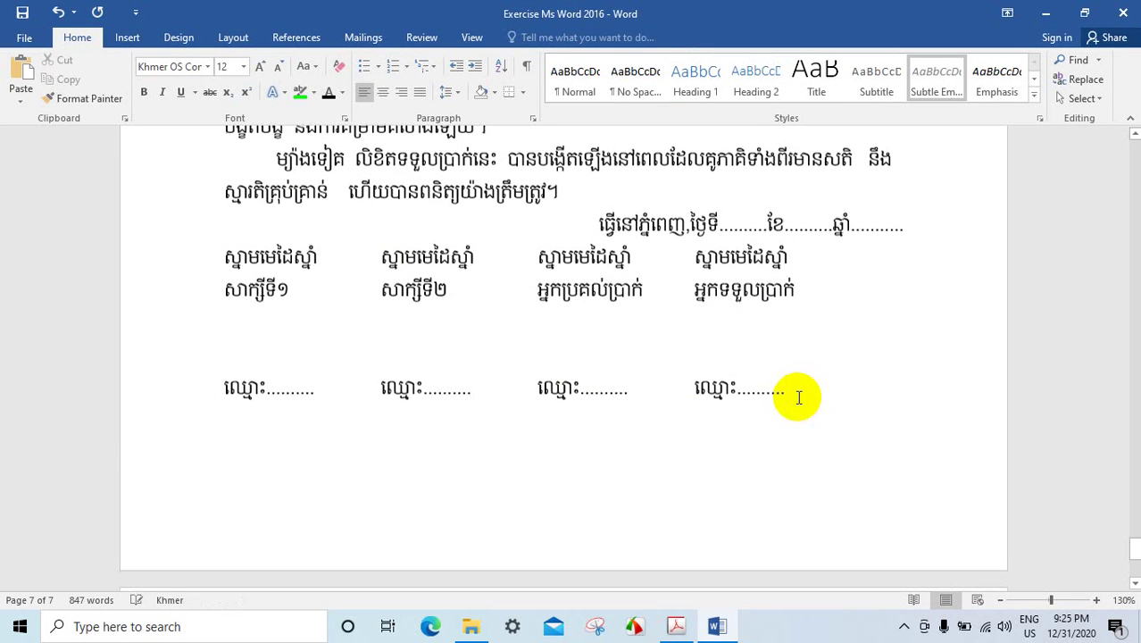
# Step: Add a page break and type the Khmer heading លំហាត់ទី៨ with an empty line below
pyautogui.hotkey('ctrl', 'Return')
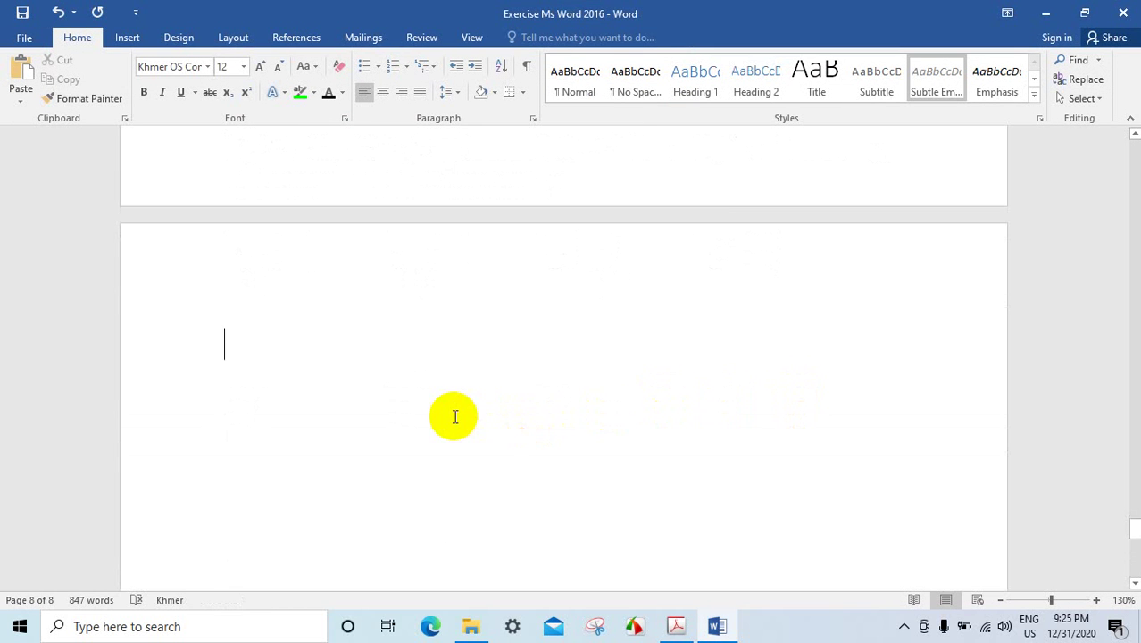
pyautogui.moveTo(1029, 620)
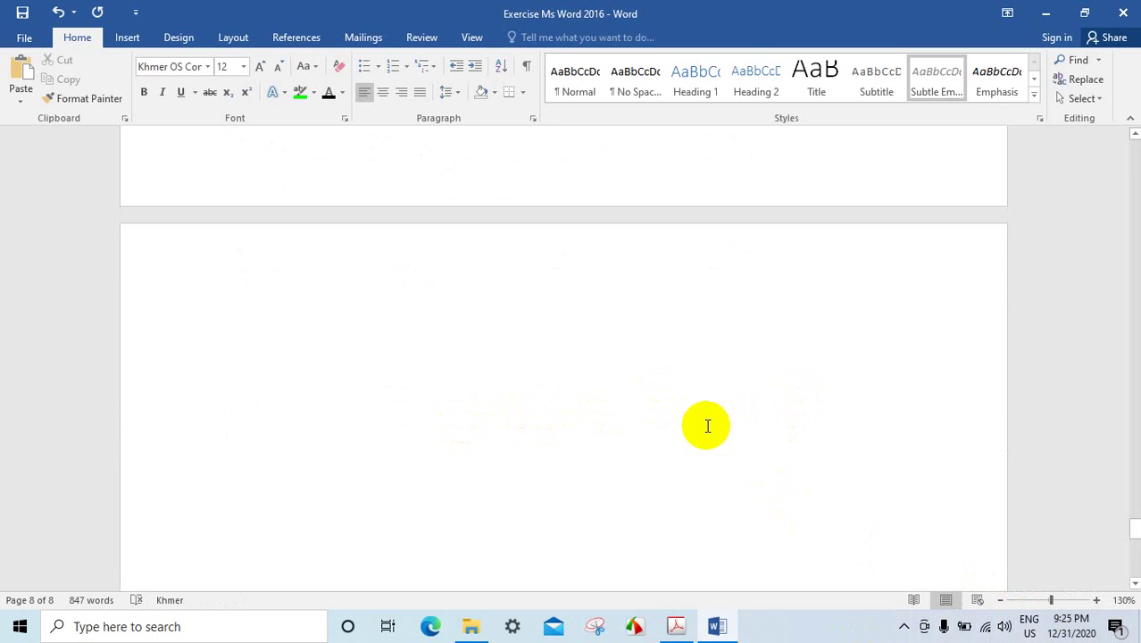
pyautogui.hotkey('alt', 'shift')
pyautogui.write('លំ')
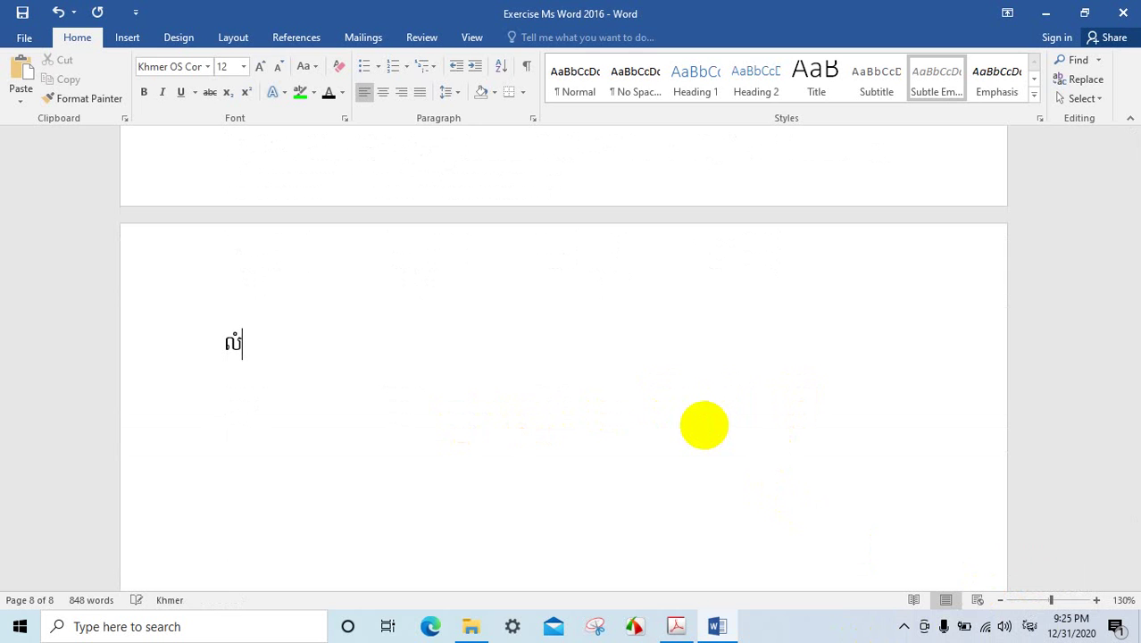
pyautogui.write('ហាត់ទី')
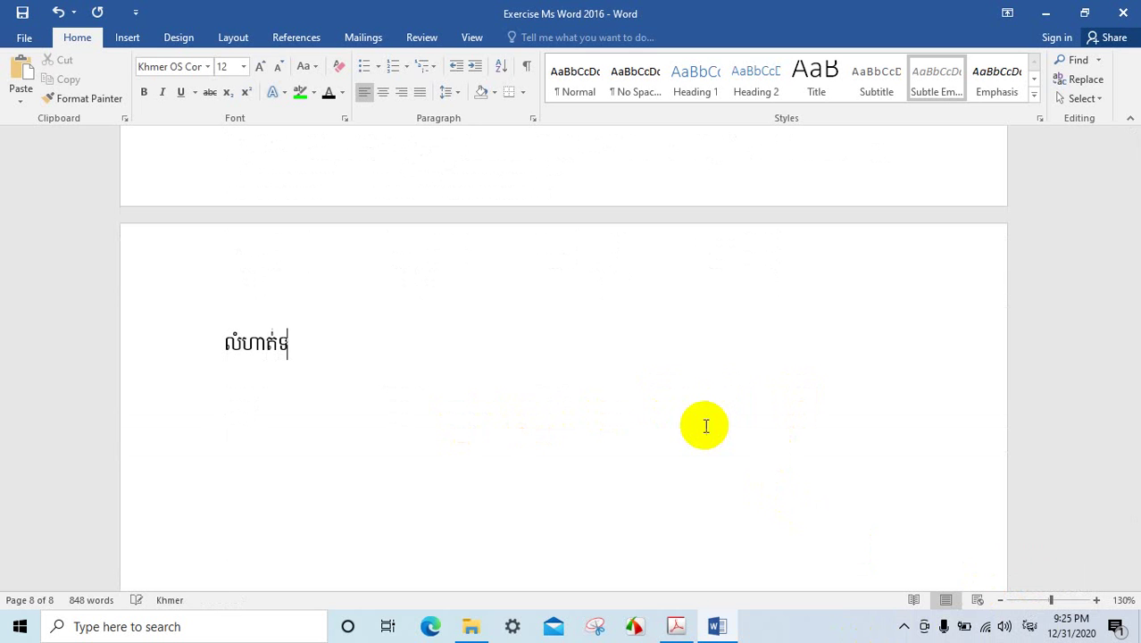
pyautogui.write('៨')
pyautogui.press('Return')
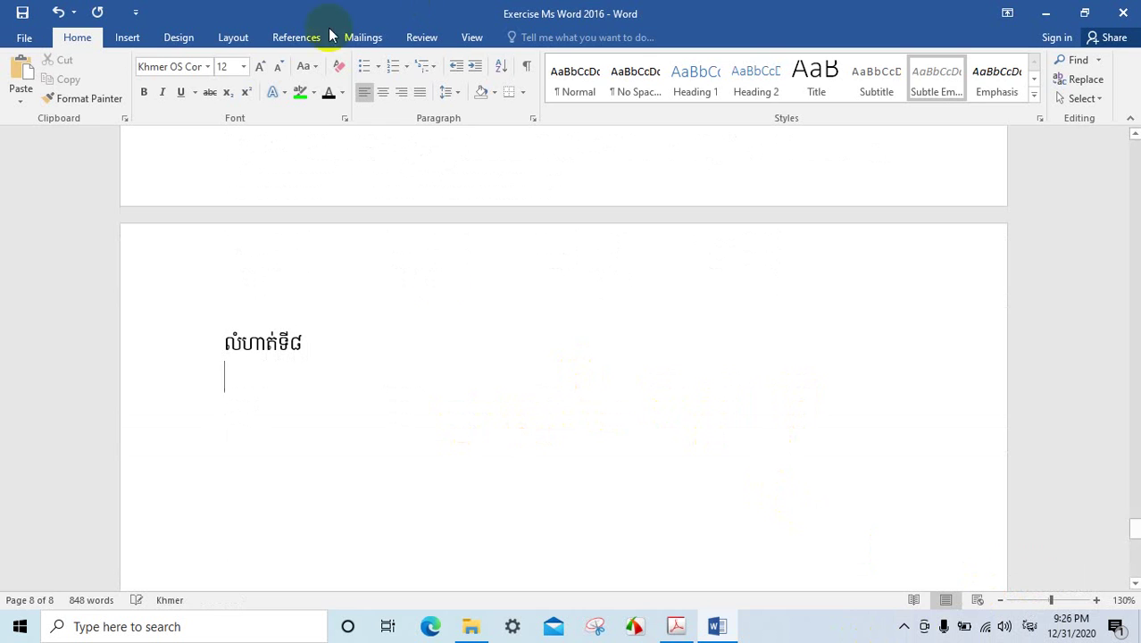
# Step: Check the exercise in the reference PDF, then return to the Word document
pyautogui.click(670, 624)
pyautogui.scroll(3, 667, 301)
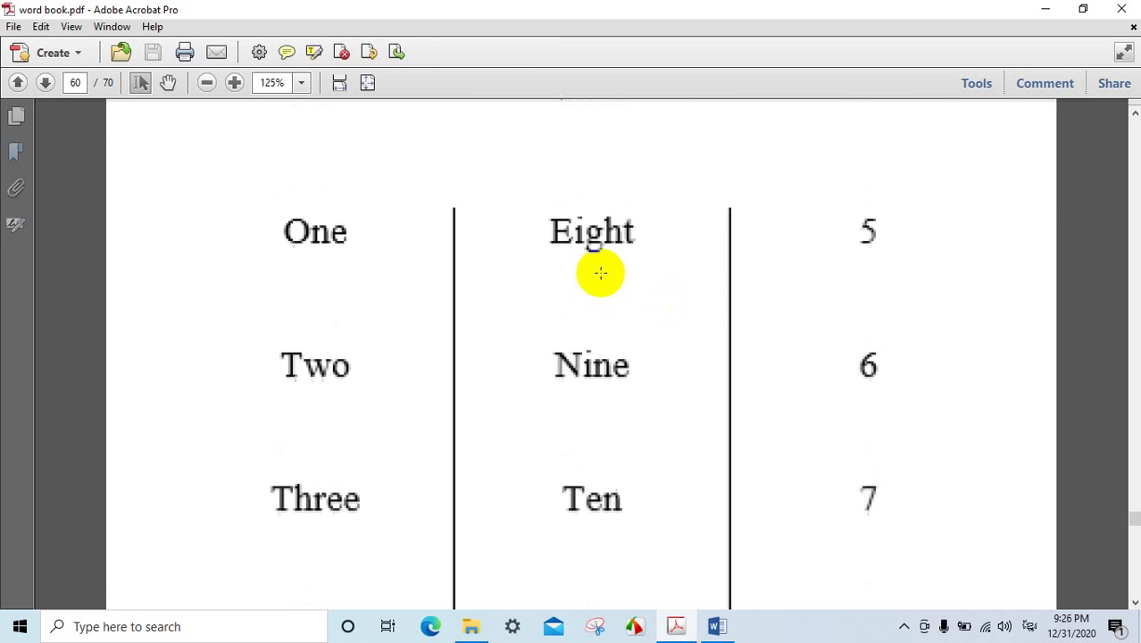
pyautogui.scroll(2, 598, 269)
pyautogui.scroll(1, 540, 263)
pyautogui.scroll(-3, 375, 304)
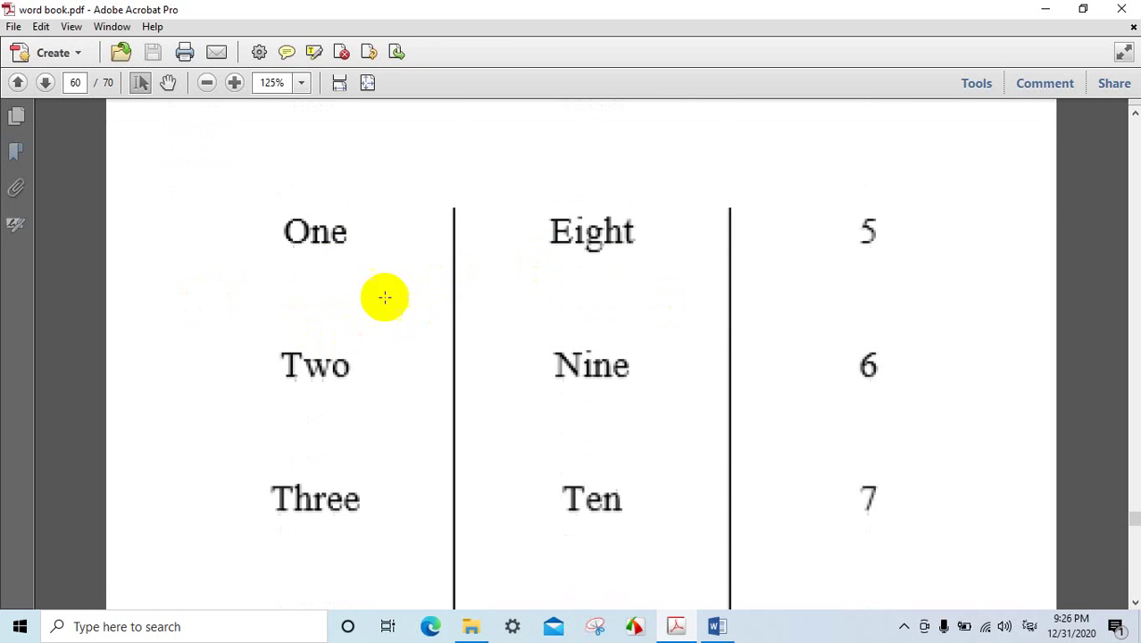
pyautogui.click(717, 626)
# Step: Look through the Insert and Design tabs, then open the Columns dropdown on Layout
pyautogui.click(127, 37)
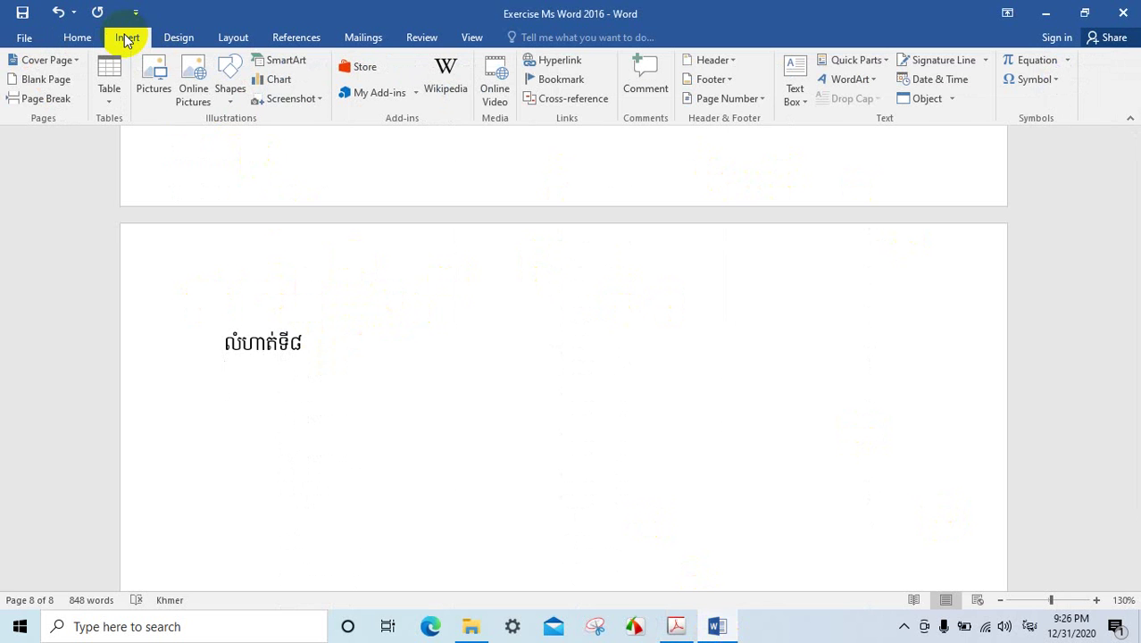
pyautogui.click(178, 40)
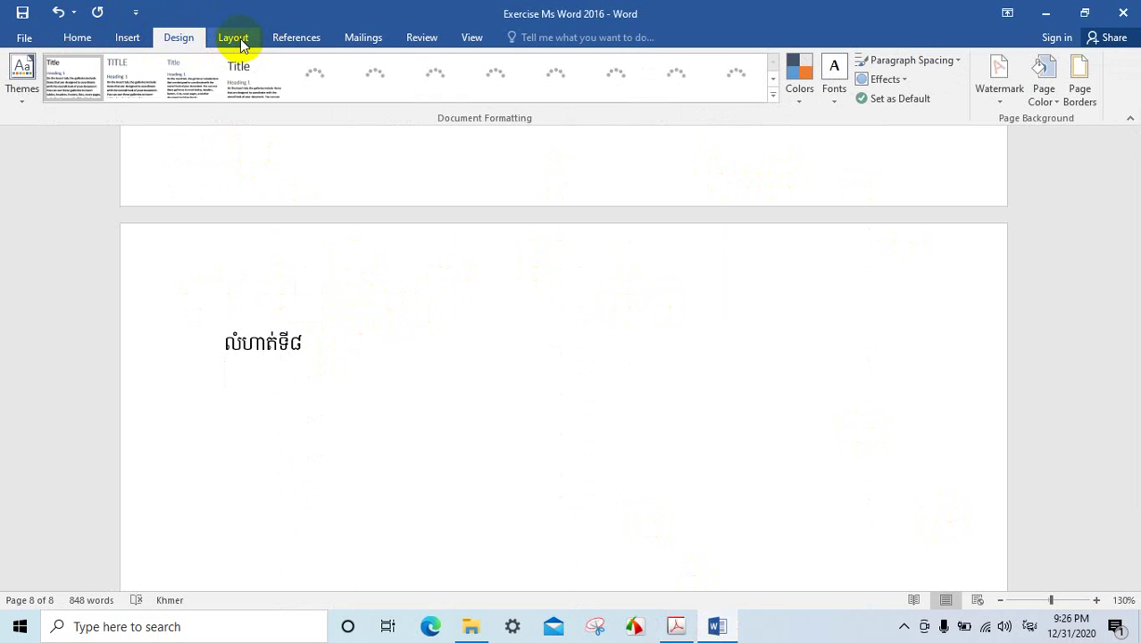
pyautogui.click(232, 40)
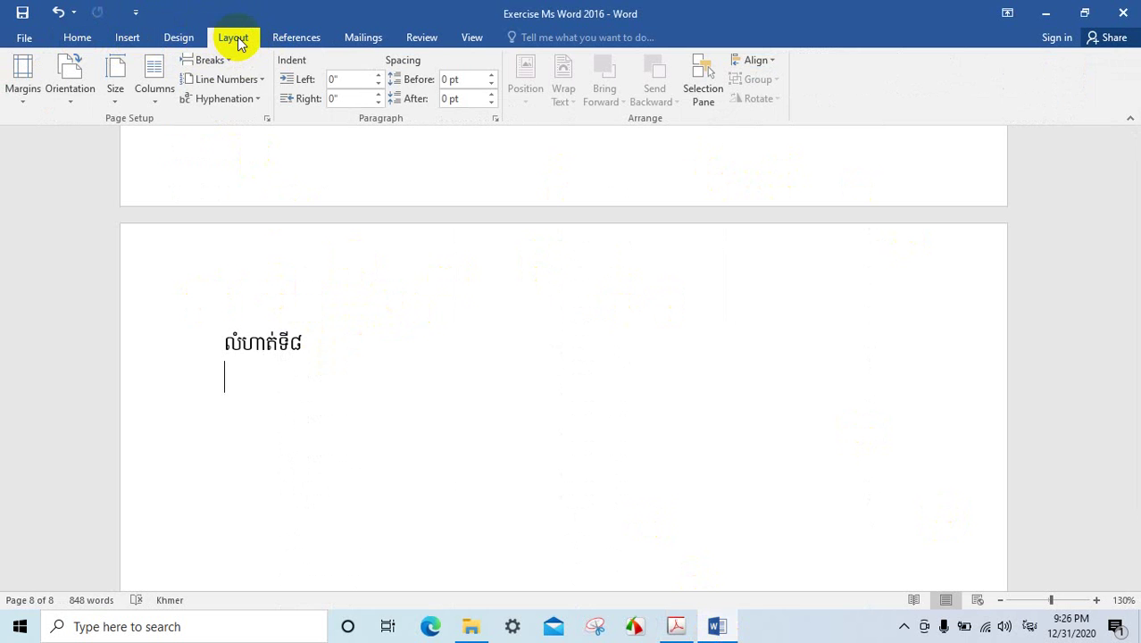
pyautogui.click(154, 78)
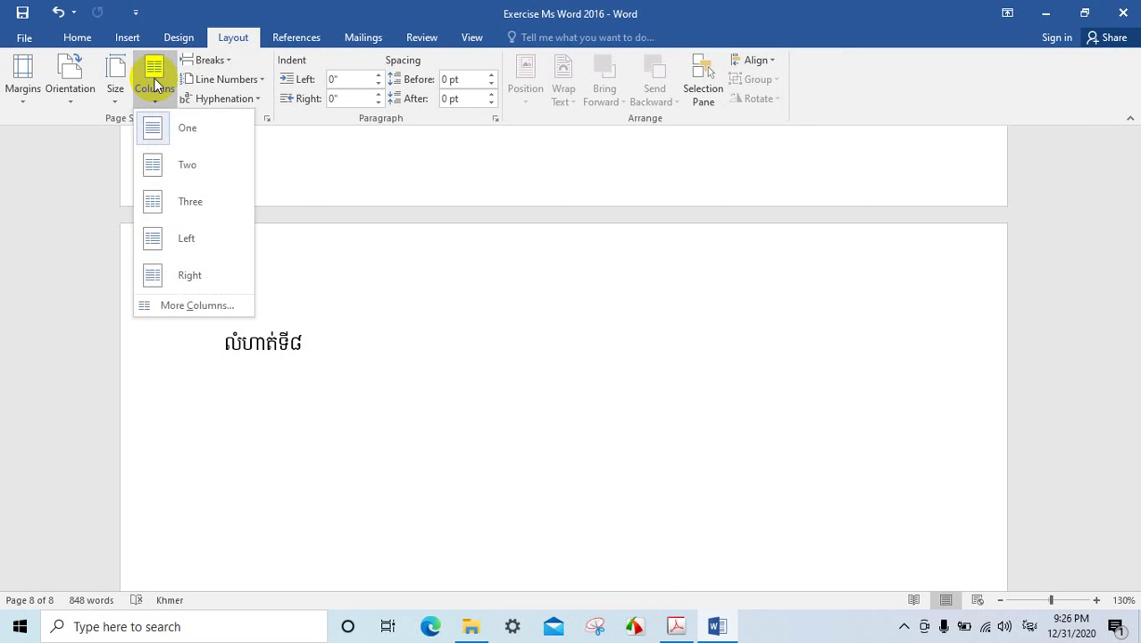
# Step: Set three columns with Line between, applied to This point forward, via More Columns
pyautogui.click(194, 305)
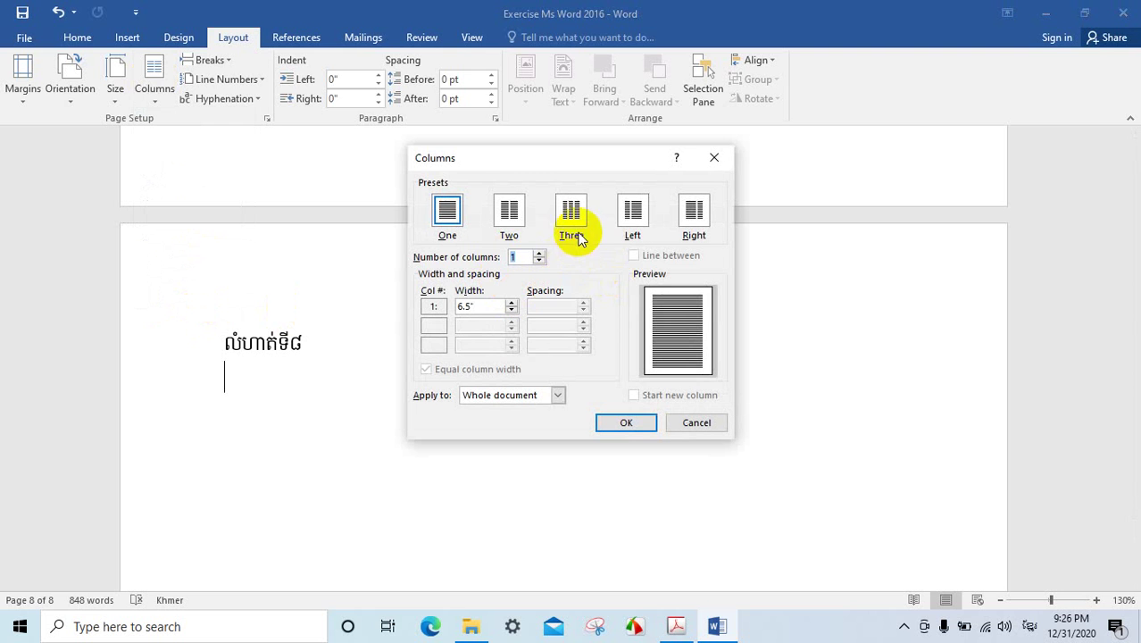
pyautogui.click(674, 630)
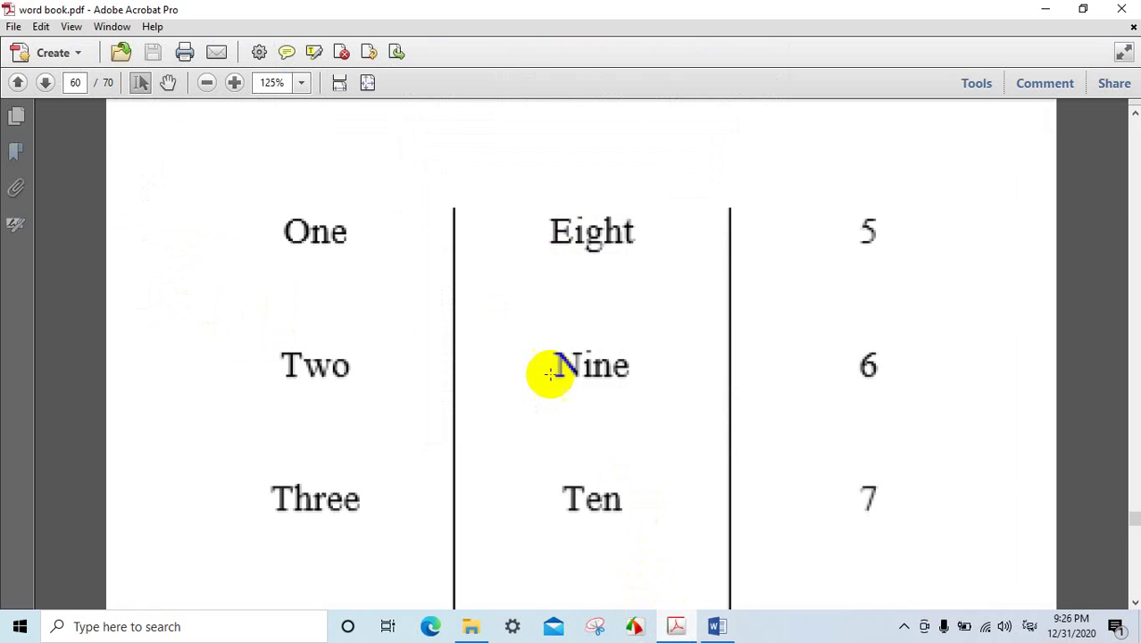
pyautogui.click(716, 626)
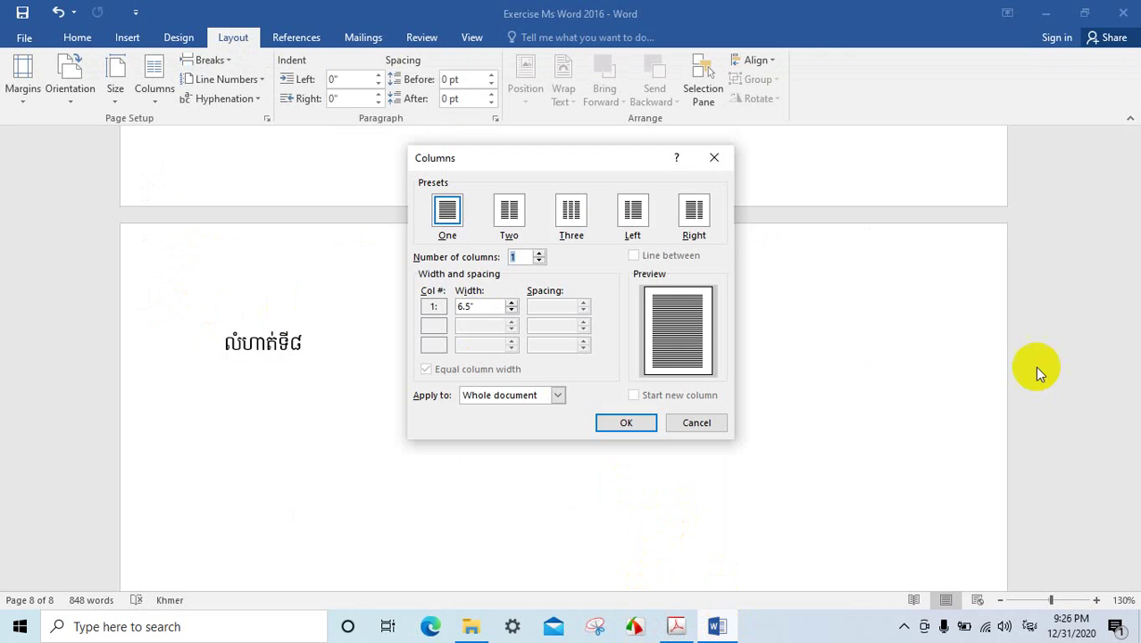
pyautogui.click(575, 211)
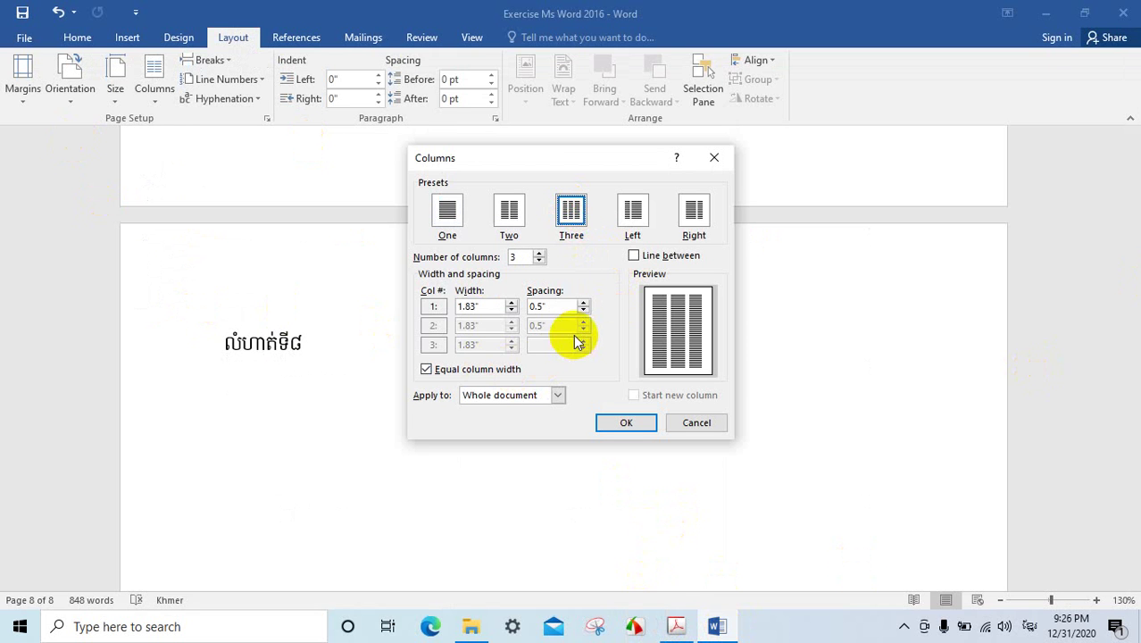
pyautogui.click(634, 257)
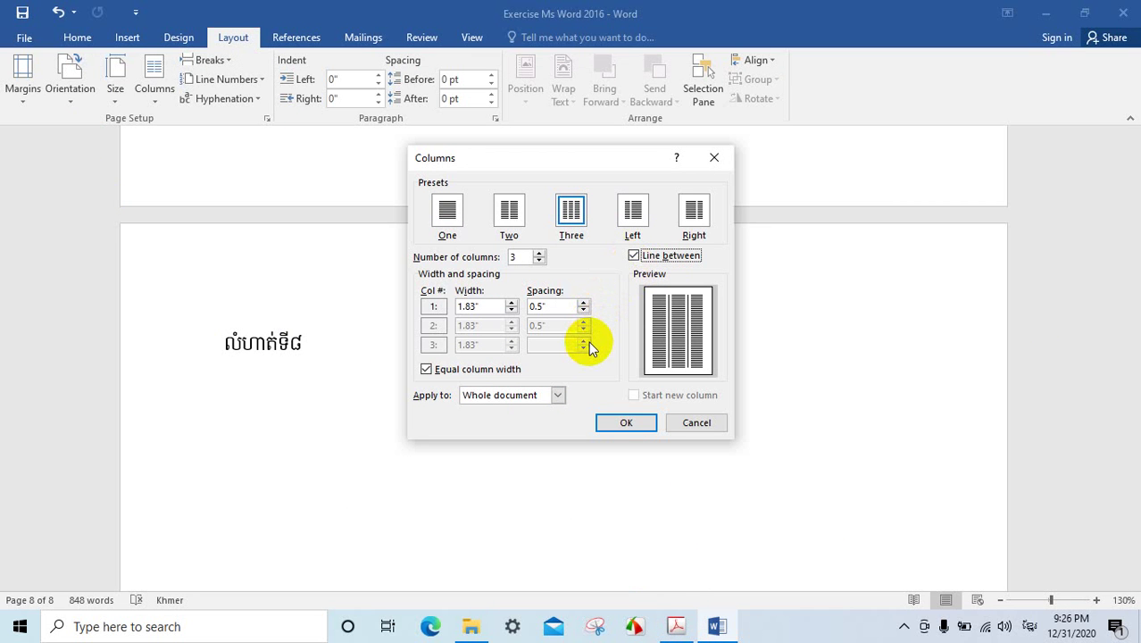
pyautogui.click(557, 395)
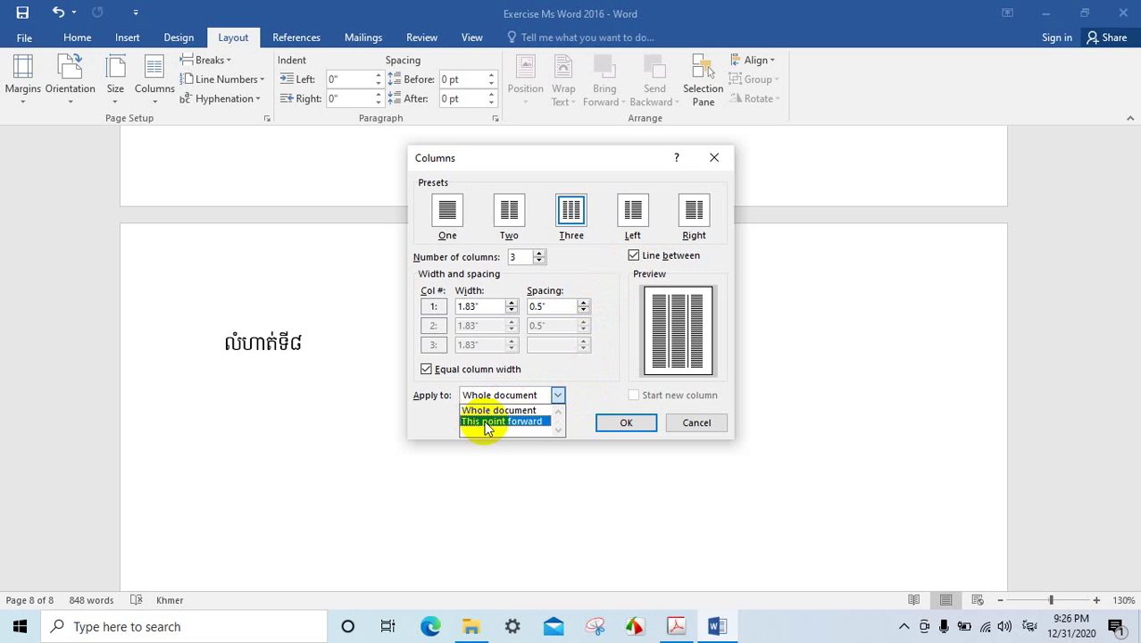
pyautogui.click(522, 421)
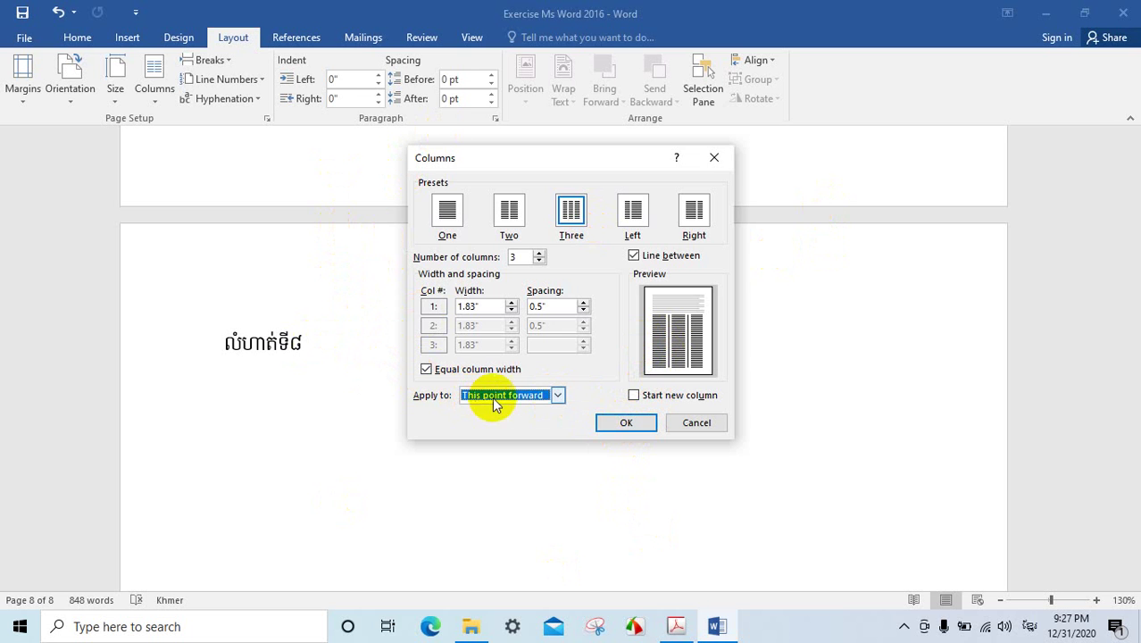
pyautogui.click(616, 422)
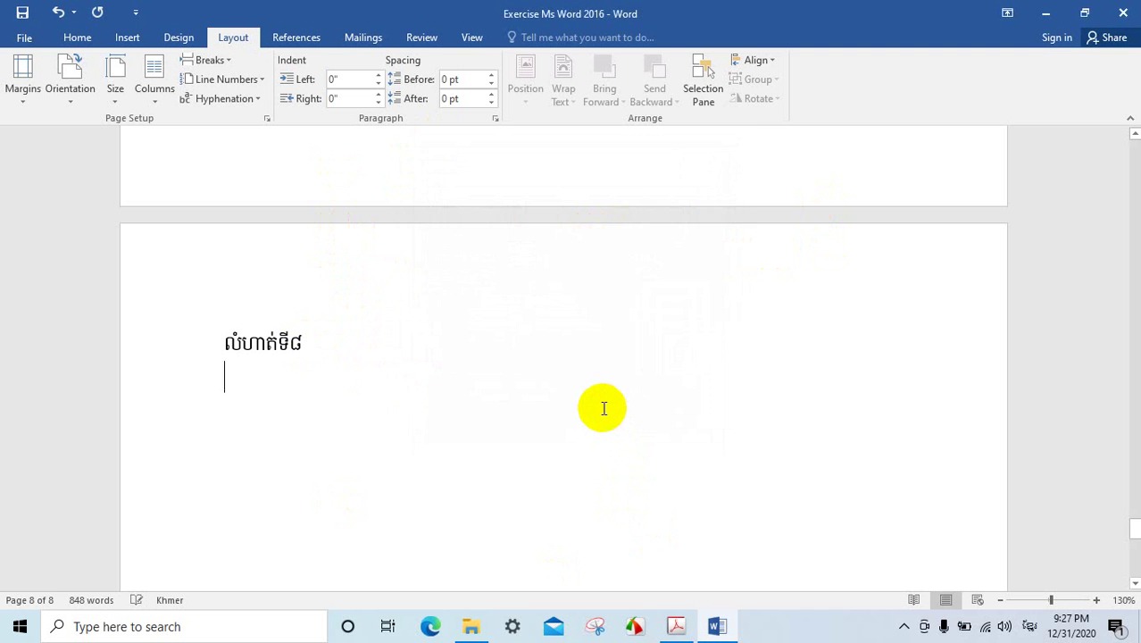
# Step: Type សៀវភៅ, ប៊ិច, ខ្មៅដៃ, កាតាប, បន្ទាត់ and ជ័រលុប one per line under the heading
pyautogui.scroll(2, 602, 407)
pyautogui.scroll(3, 602, 408)
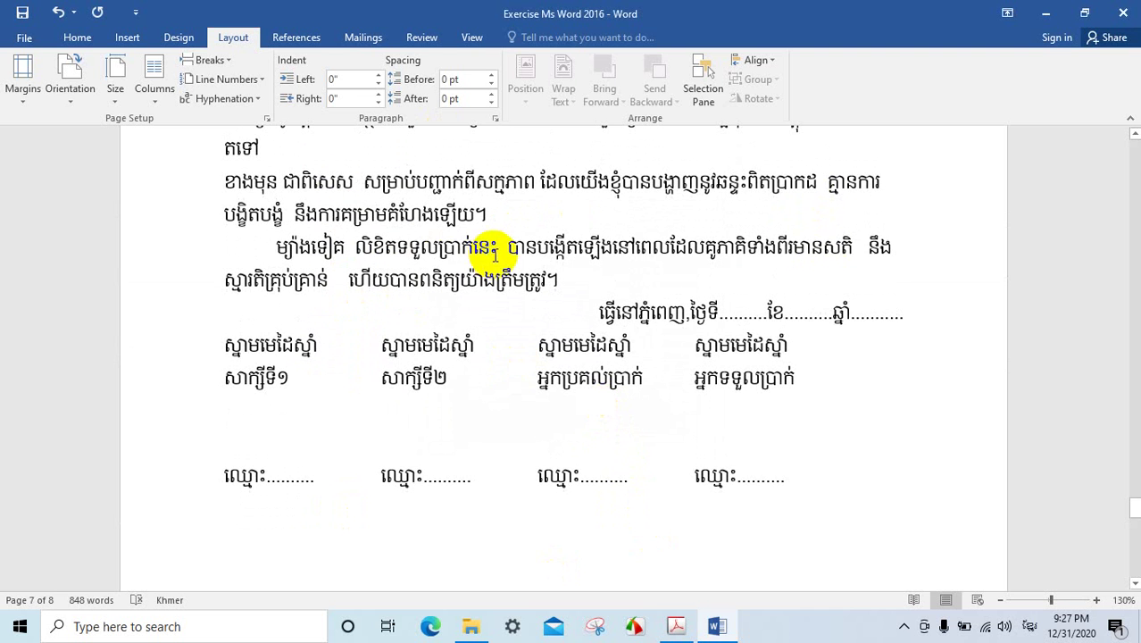
pyautogui.scroll(-2, 625, 299)
pyautogui.scroll(-3, 536, 348)
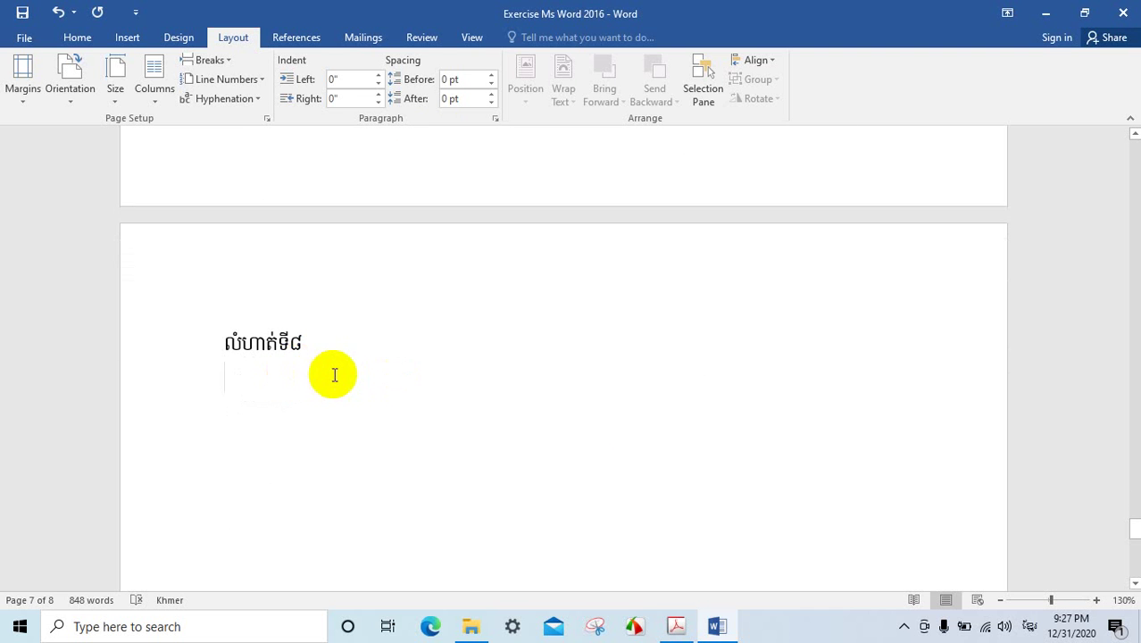
pyautogui.click(342, 376)
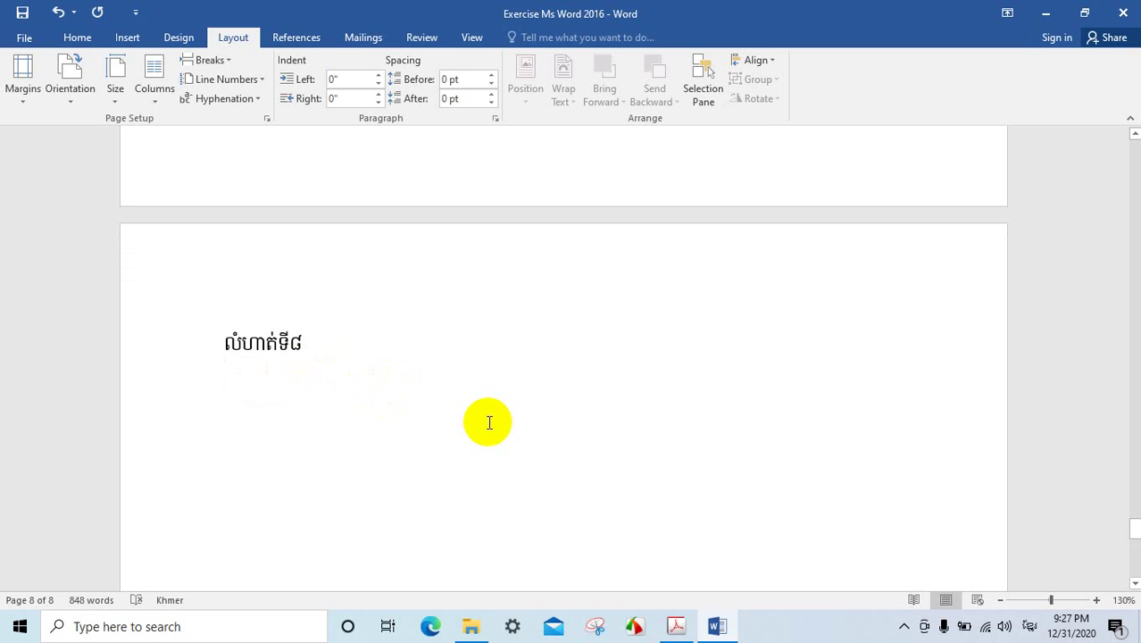
pyautogui.write('ុហថក')
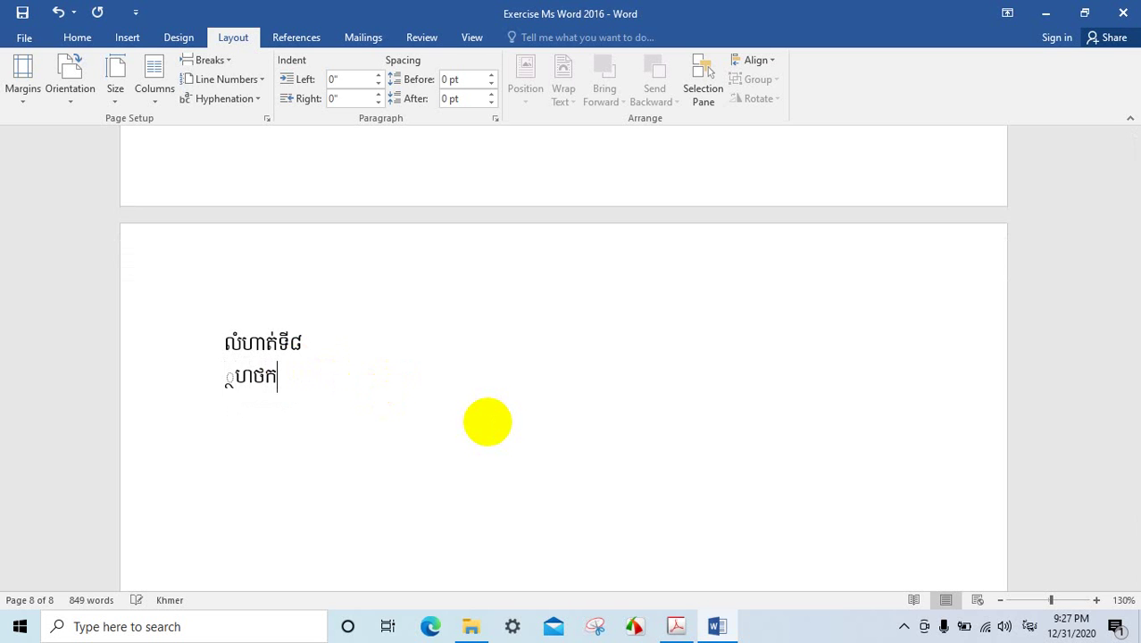
pyautogui.press('BackSpace')
pyautogui.press('BackSpace')
pyautogui.press('BackSpace')
pyautogui.press('BackSpace')
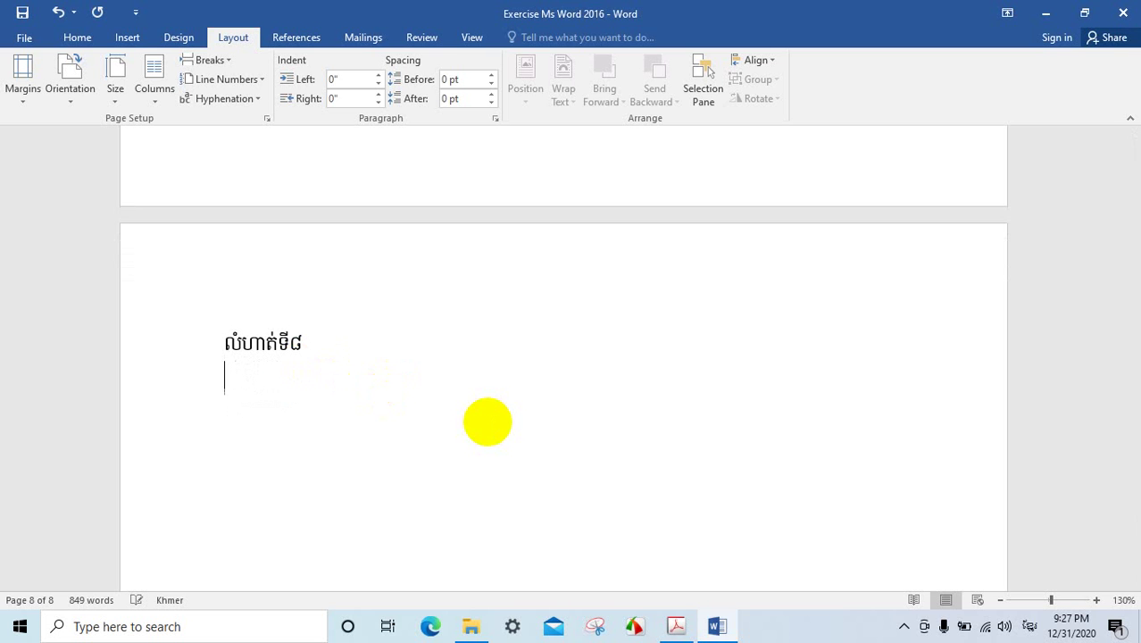
pyautogui.write('ស')
pyautogui.write('ៀវ')
pyautogui.write('ភៅ ')
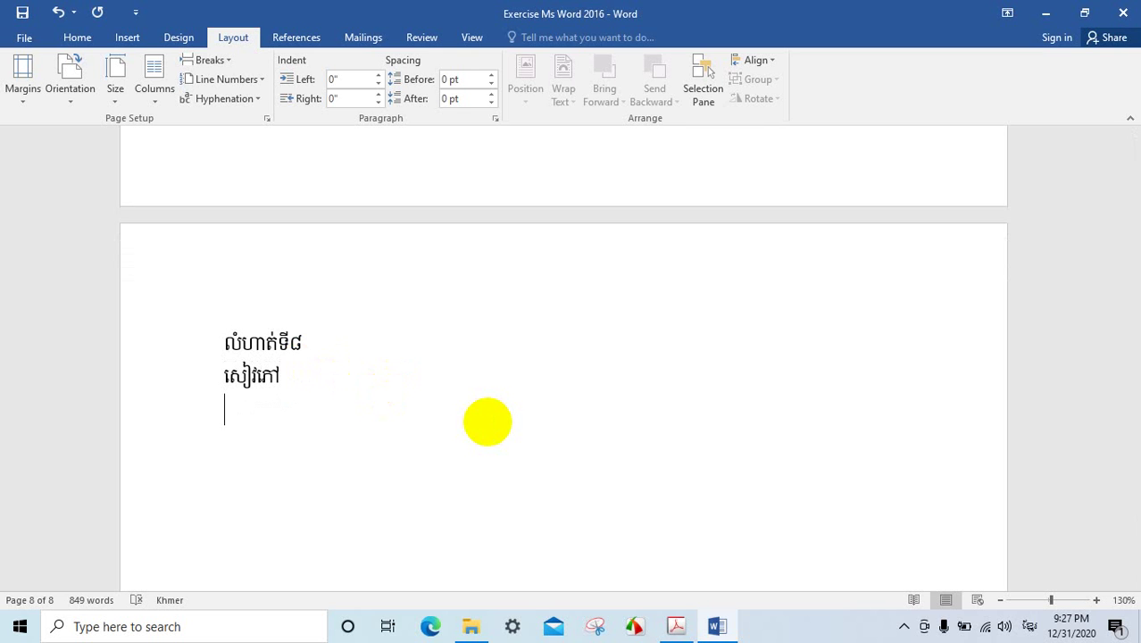
pyautogui.write('ប៊')
pyautogui.write('ិច ')
pyautogui.write('ខ្ម')
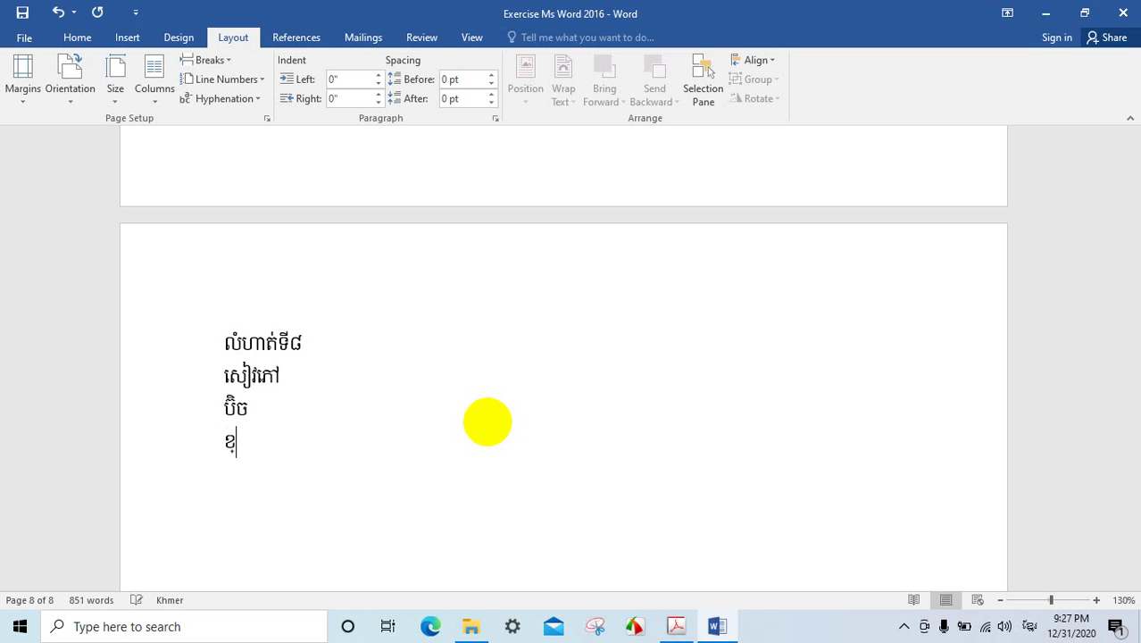
pyautogui.write('ៅ')
pyautogui.write('ដៃ ')
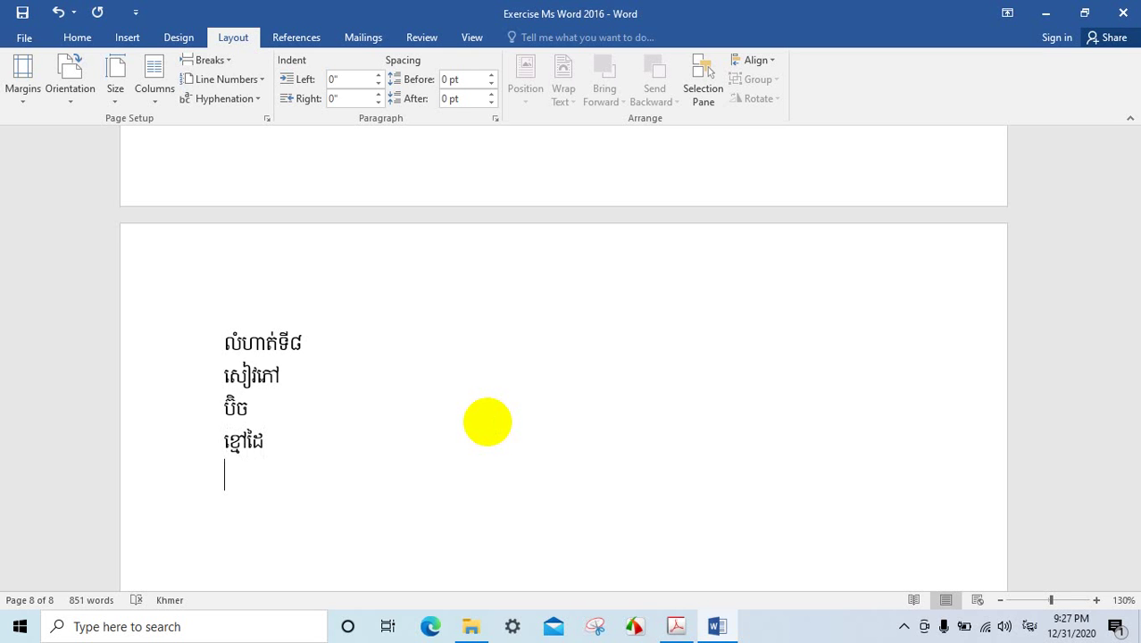
pyautogui.write('កាតាប ')
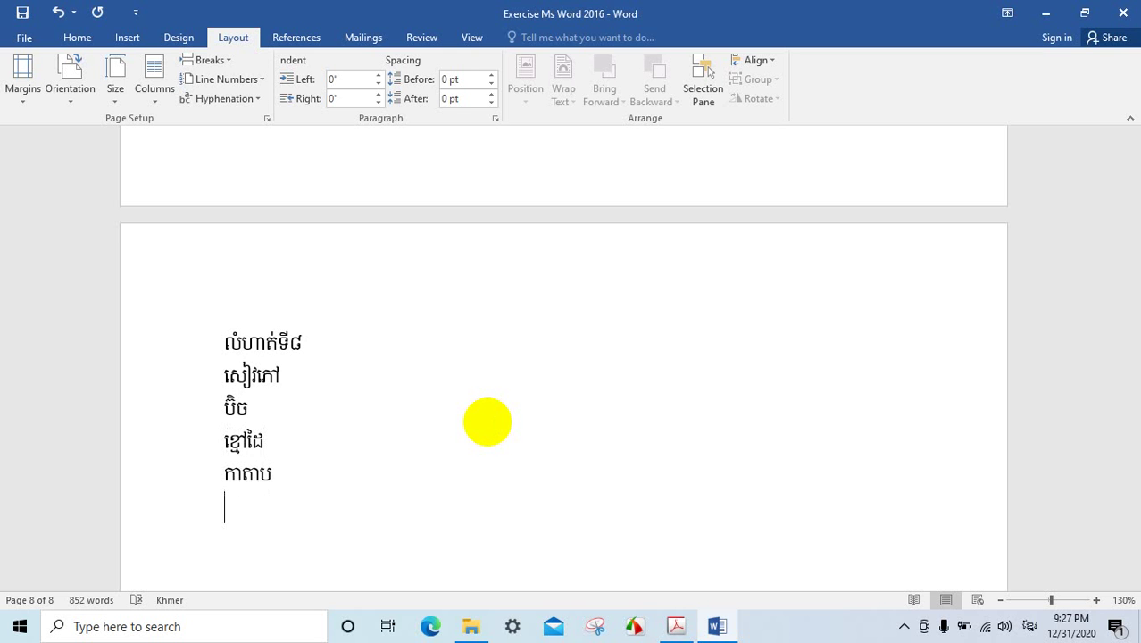
pyautogui.write('បន្ទ')
pyautogui.write('ាត់')
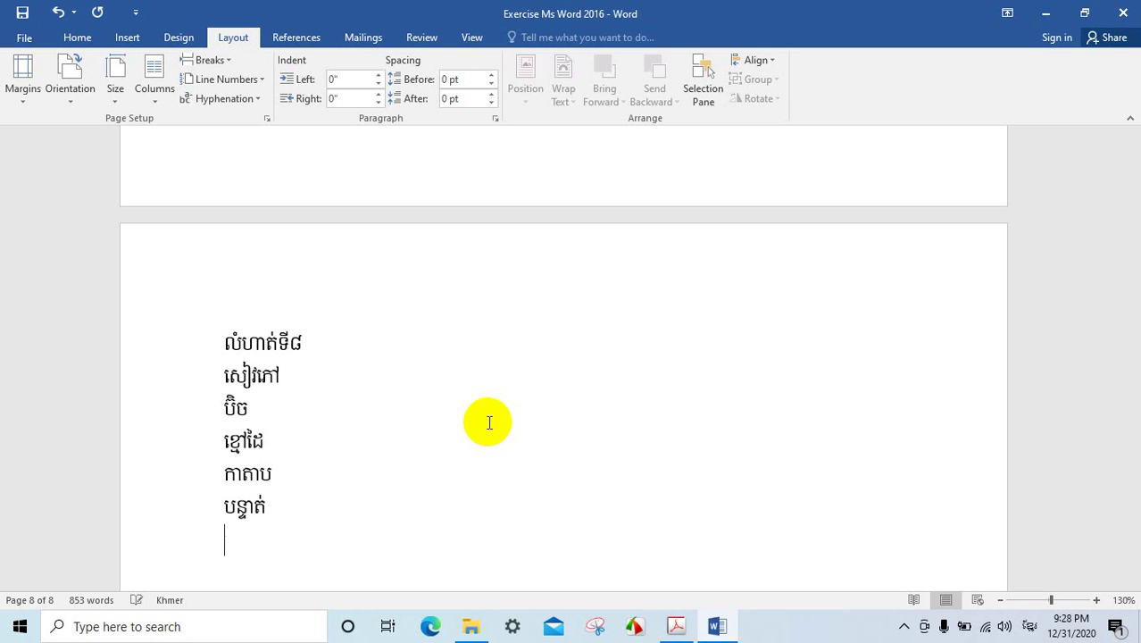
pyautogui.write('ជ័រ')
pyautogui.write('លុ')
pyautogui.write('ប')
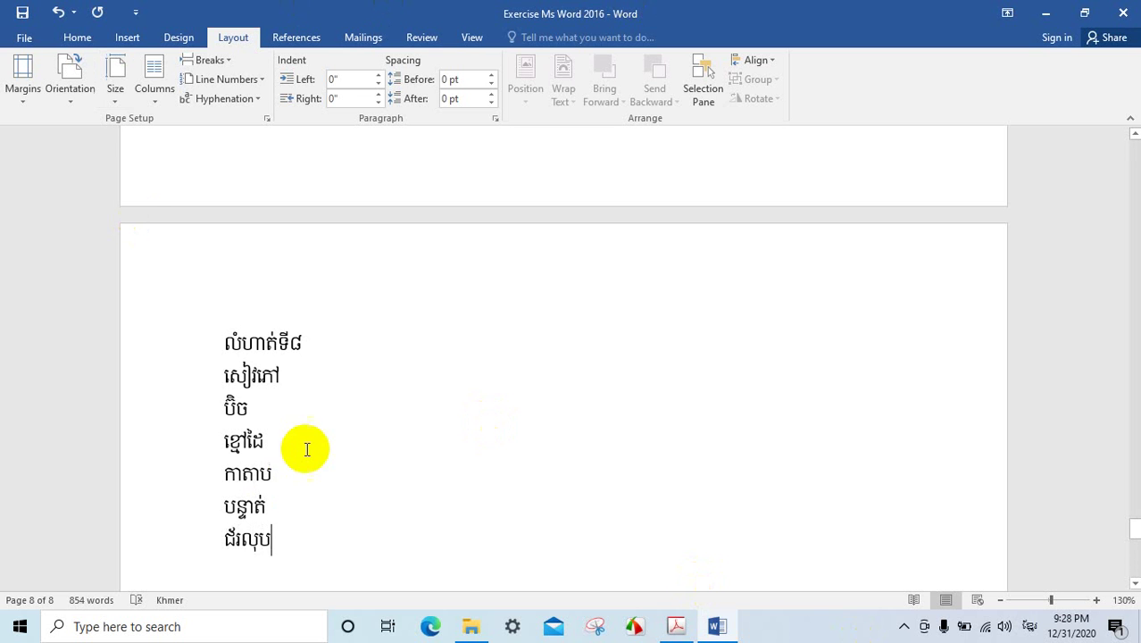
# Step: Compare the typed list with the reference word book PDF and return to Word
pyautogui.scroll(-4, 365, 436)
pyautogui.scroll(2, 304, 312)
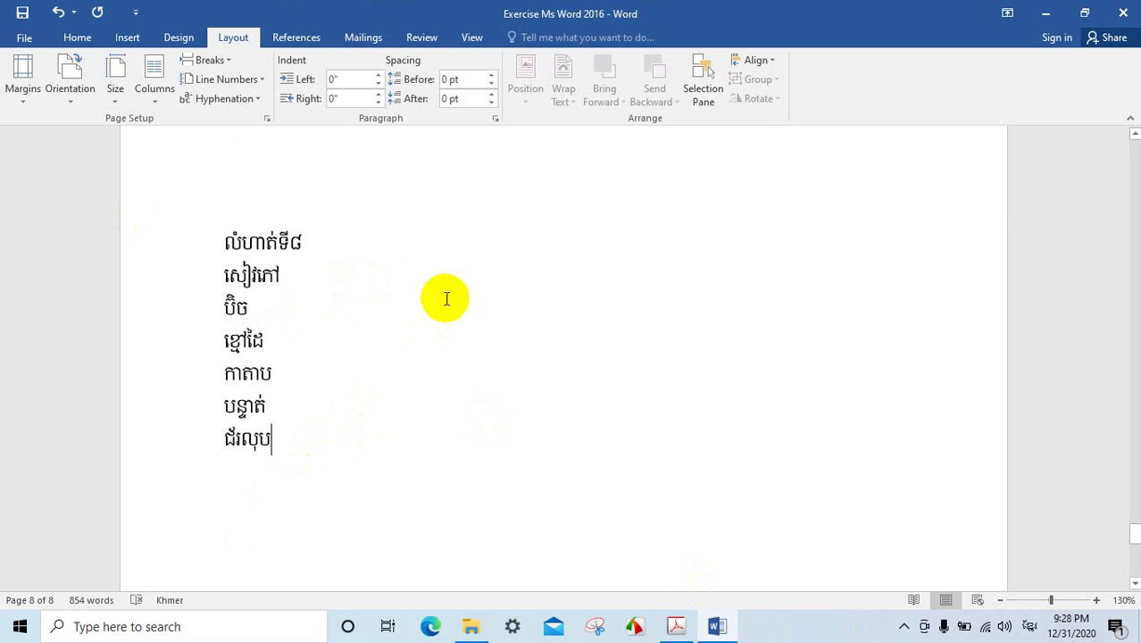
pyautogui.click(676, 627)
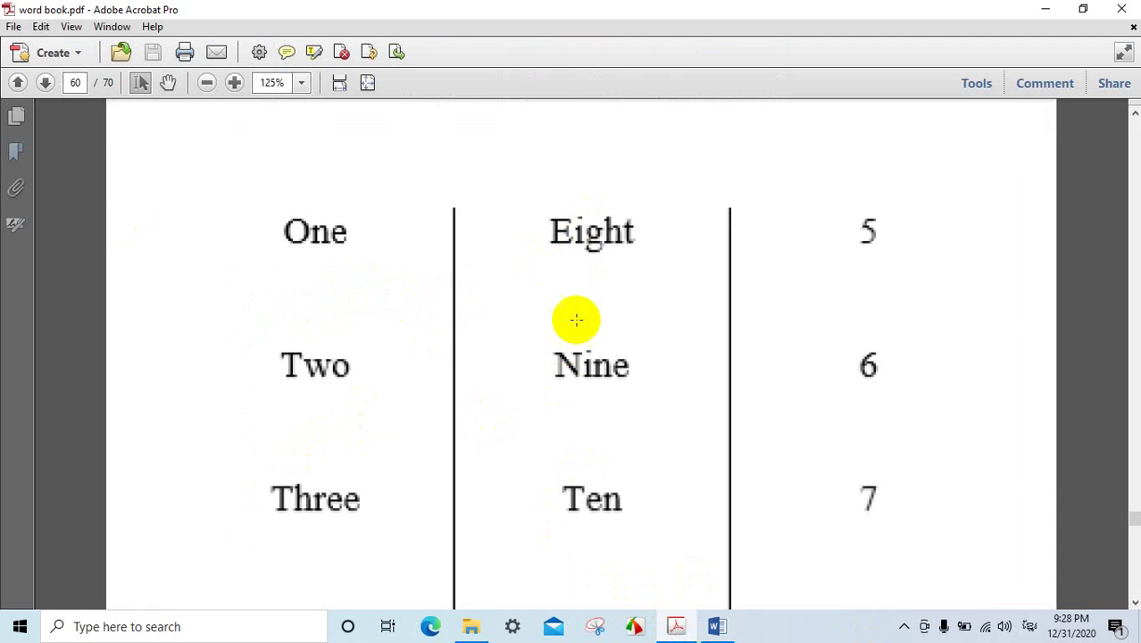
pyautogui.click(719, 625)
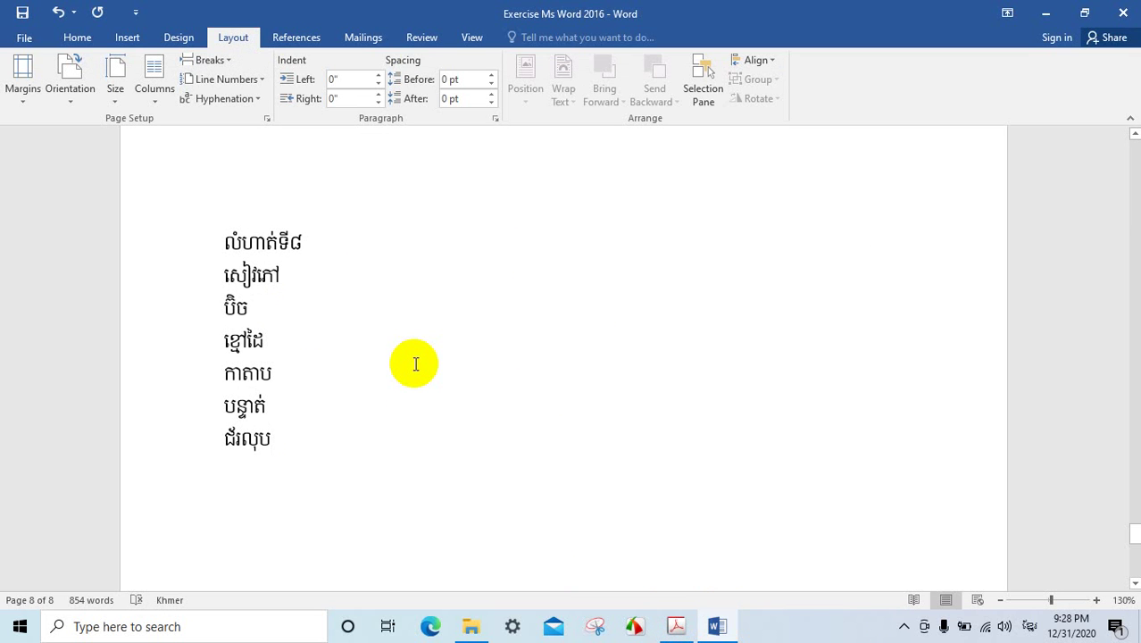
# Step: Insert a column break, paste the six-word list into column 2, then break to column 3
pyautogui.hotkey('ctrl', 'shift', 'Return')
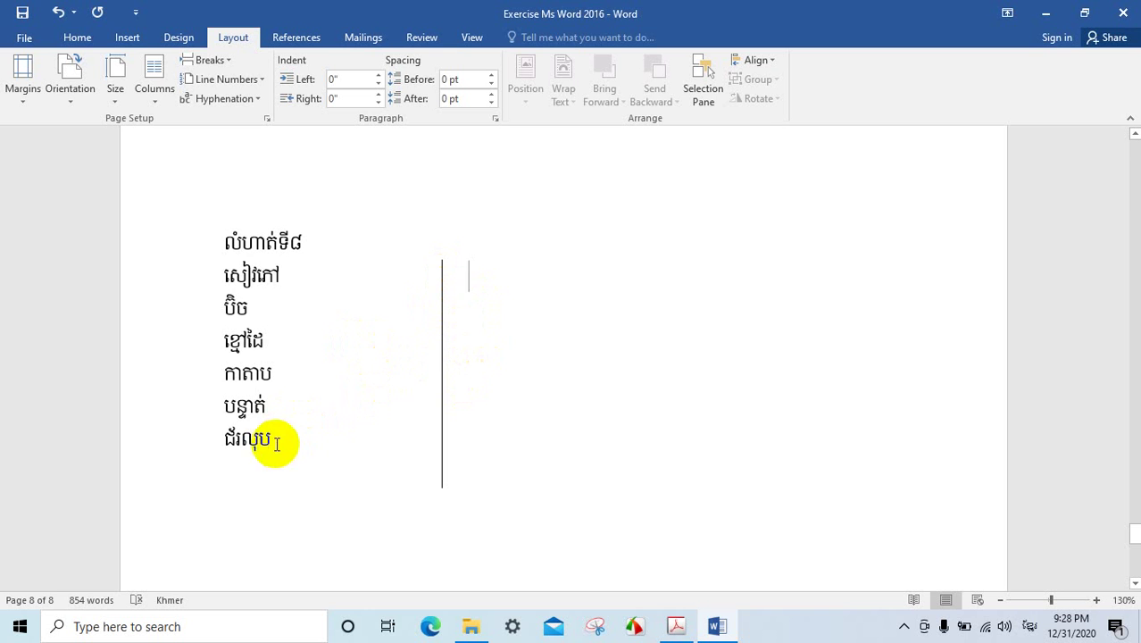
pyautogui.moveTo(279, 439); pyautogui.dragTo(207, 286)
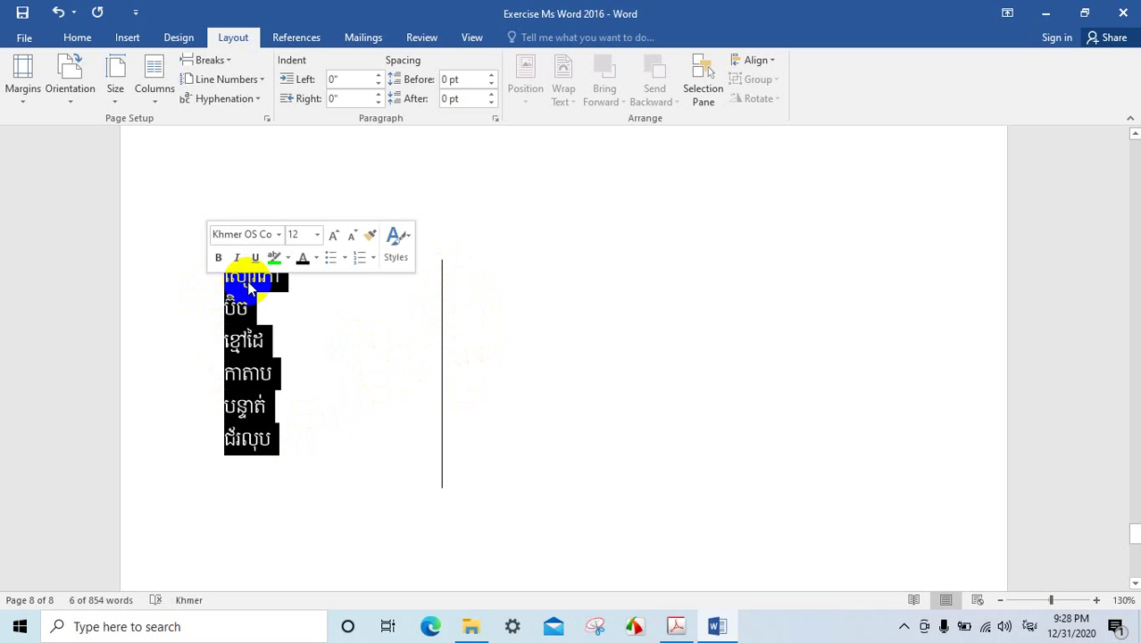
pyautogui.click(466, 267)
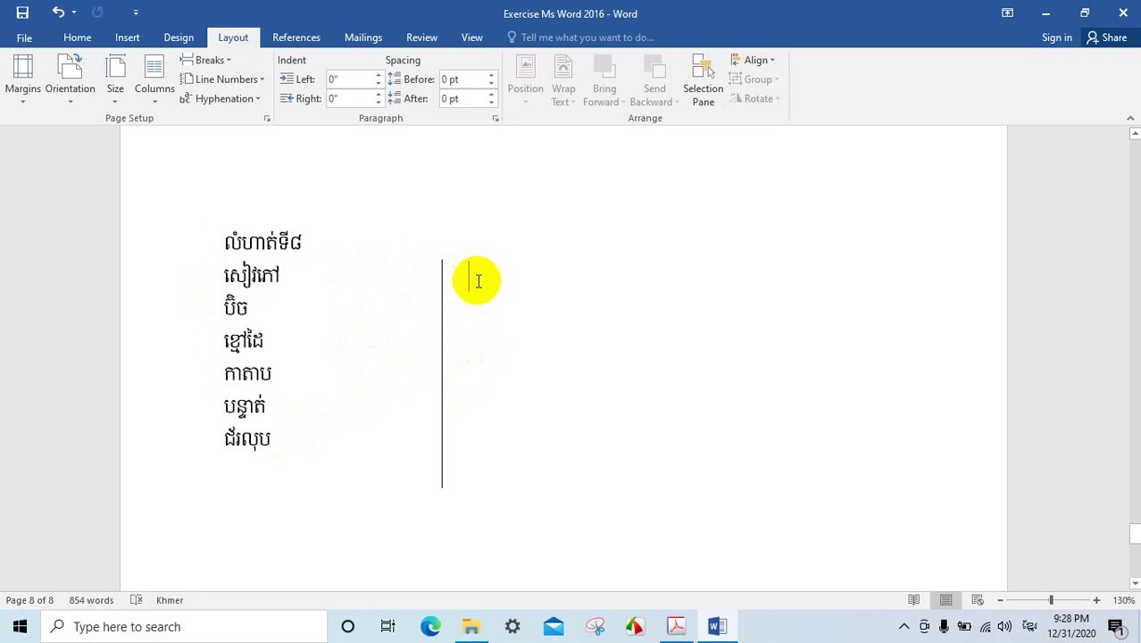
pyautogui.write('សៀវភៅ ប៊ិច ខ្មៅដៃ កាតាប បន្ទាត់ ជ័រលុប')
pyautogui.scroll(-2, 423, 338)
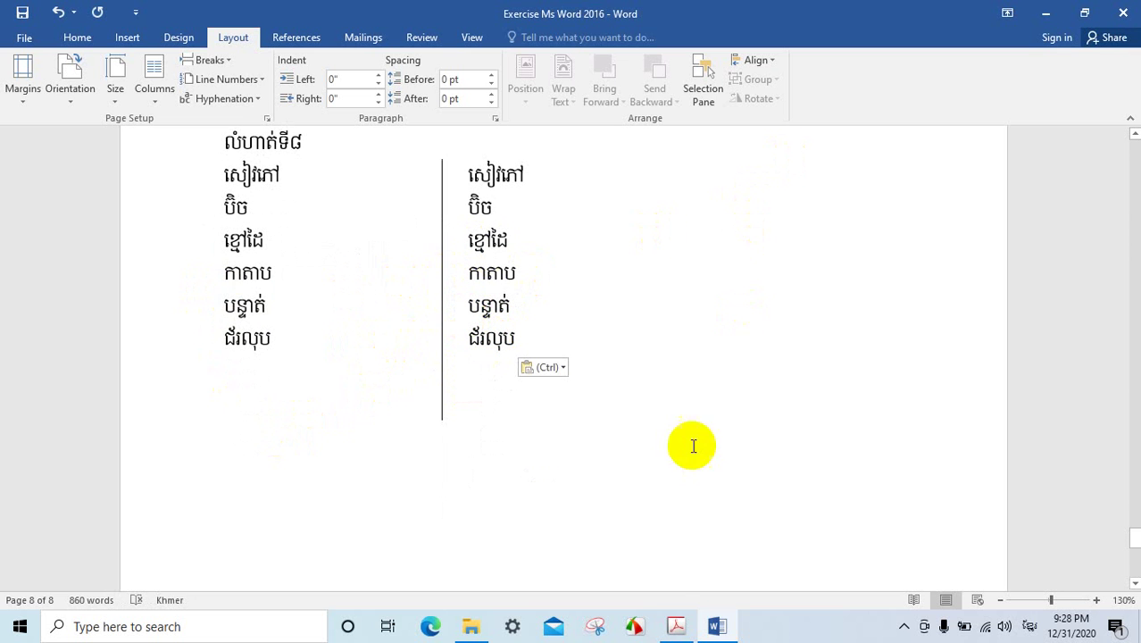
pyautogui.click(676, 624)
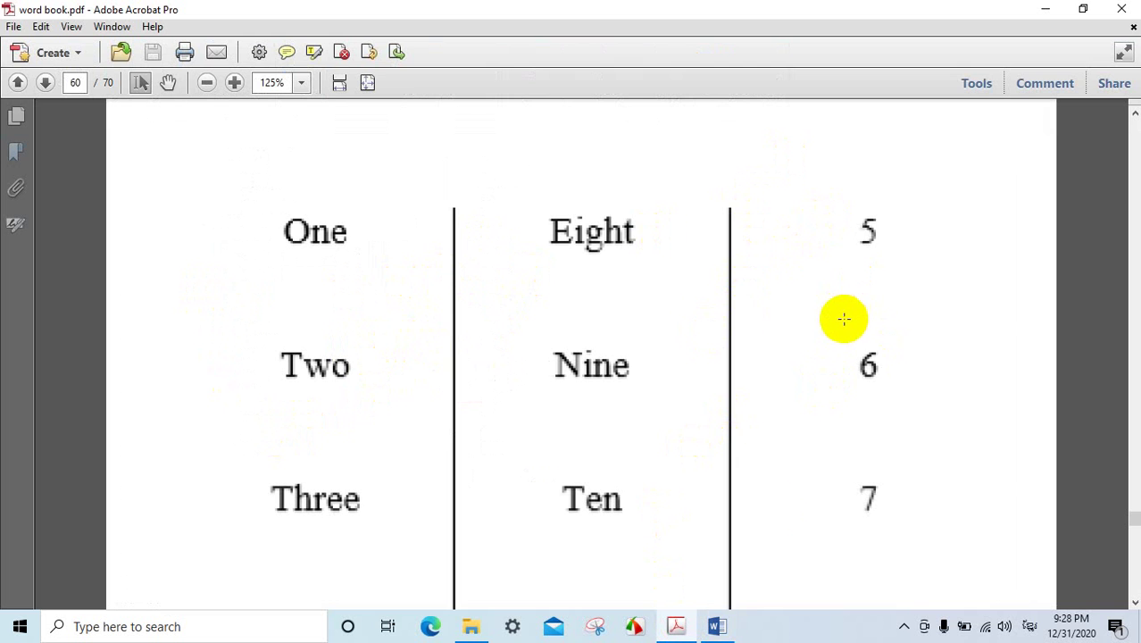
pyautogui.click(718, 625)
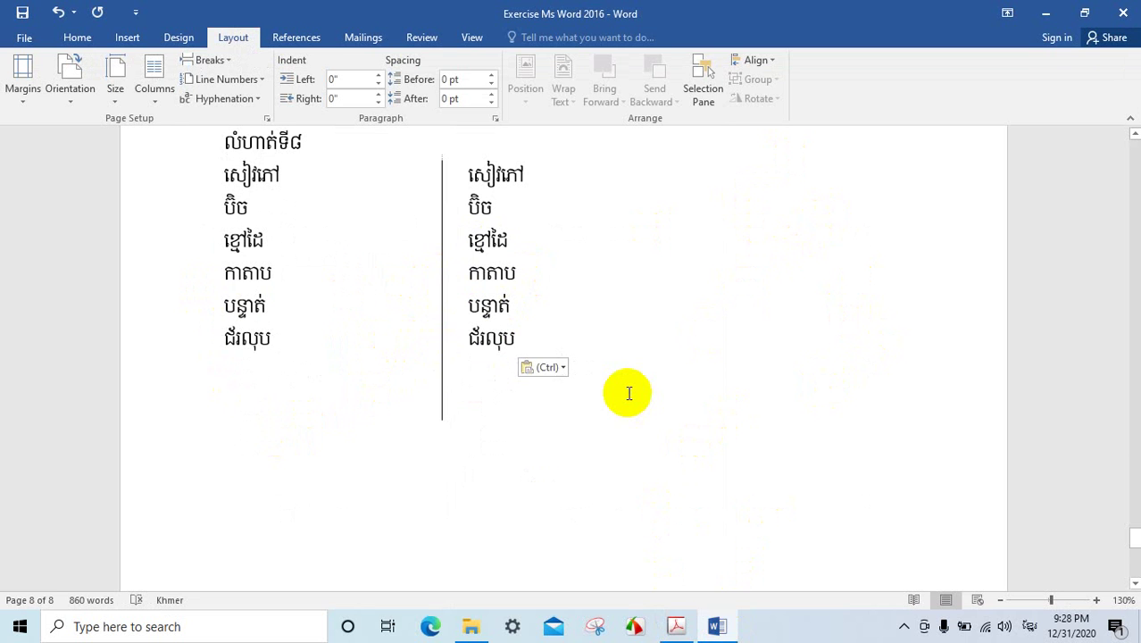
pyautogui.hotkey('ctrl', 'shift', 'Return')
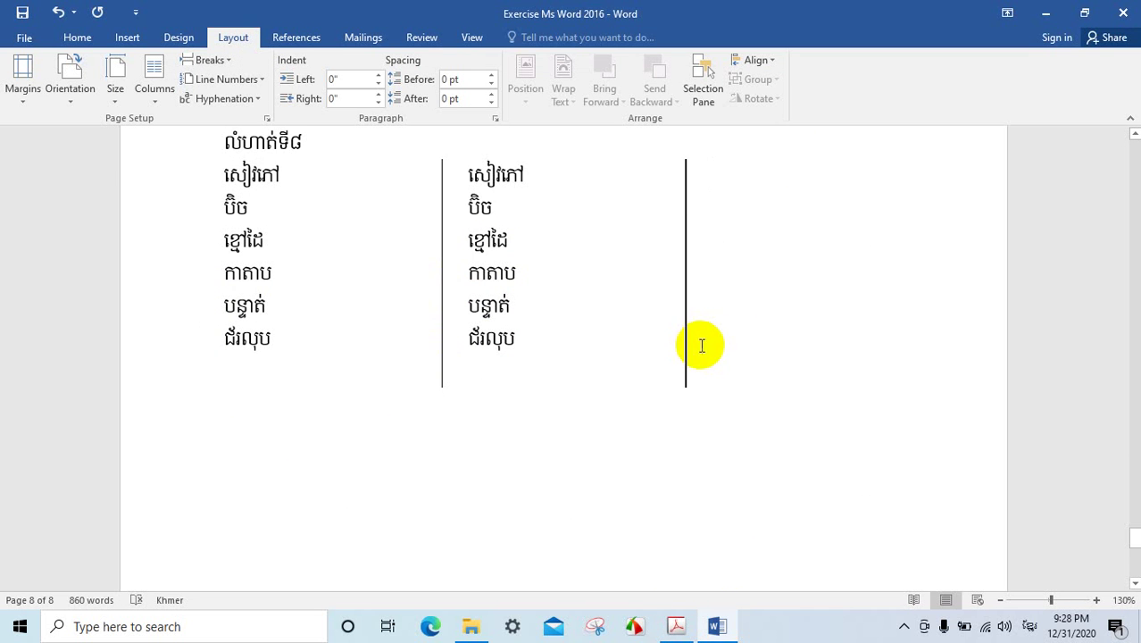
# Step: Paste the six Khmer words into the third column and review the finished page
pyautogui.write('សៀវភៅ ប៊ិច ខ្មៅដៃ កាតាប បន្ទាត់ ជ័រលុប')
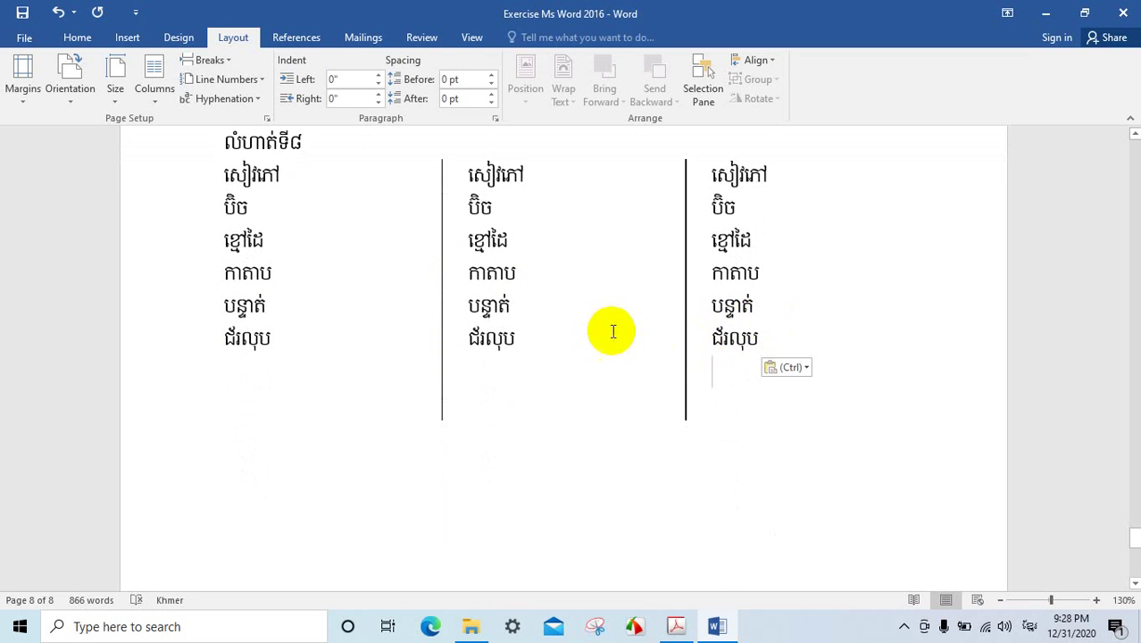
pyautogui.scroll(2, 403, 288)
pyautogui.scroll(-3, 412, 293)
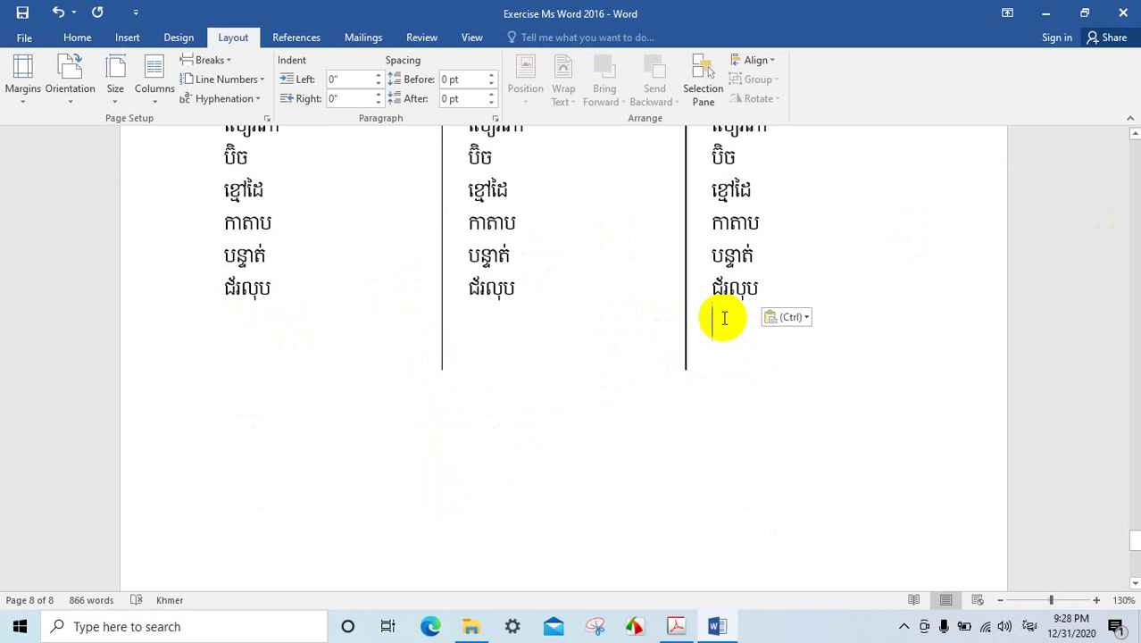
pyautogui.scroll(2, 721, 311)
pyautogui.scroll(1, 729, 311)
pyautogui.scroll(-3, 731, 312)
pyautogui.scroll(3, 724, 319)
pyautogui.scroll(1, 733, 321)
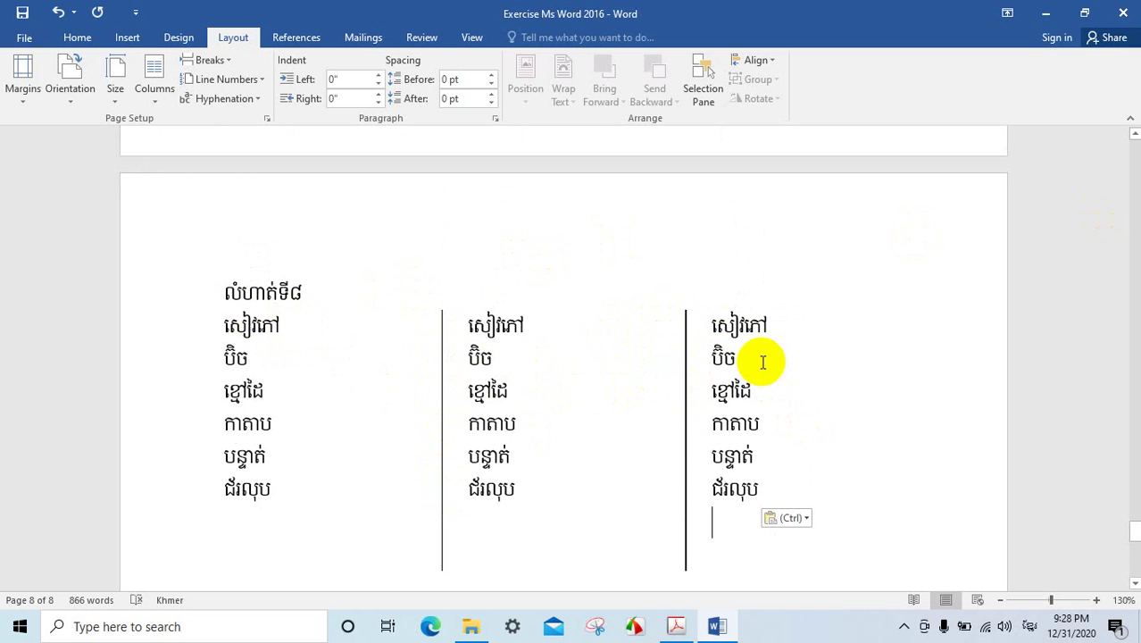
pyautogui.scroll(-1, 759, 361)
pyautogui.scroll(-1, 759, 361)
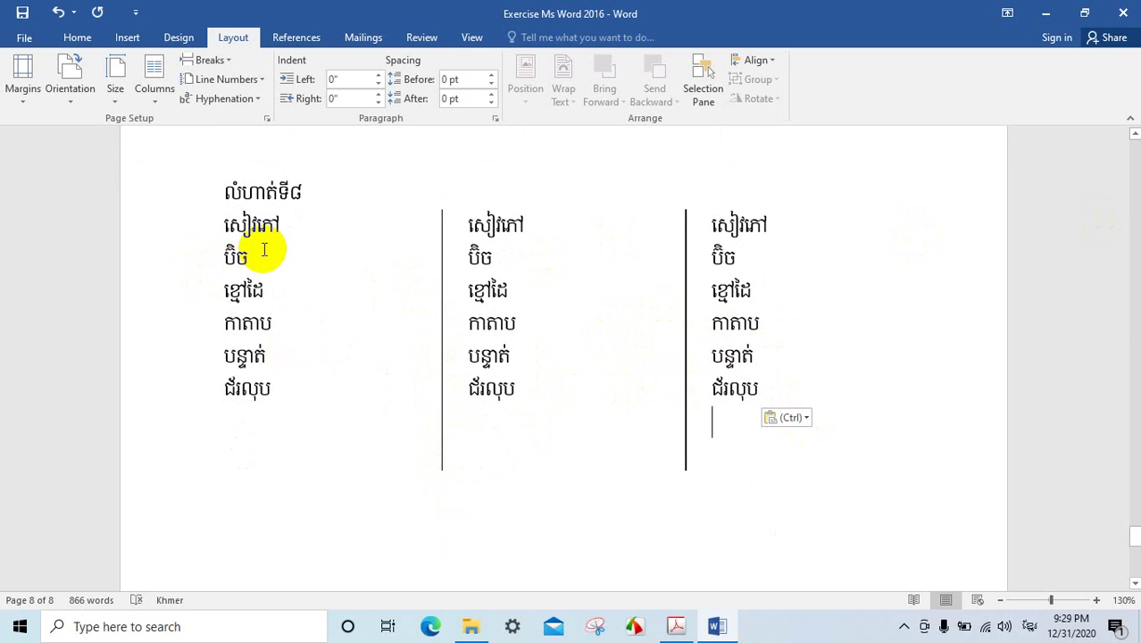